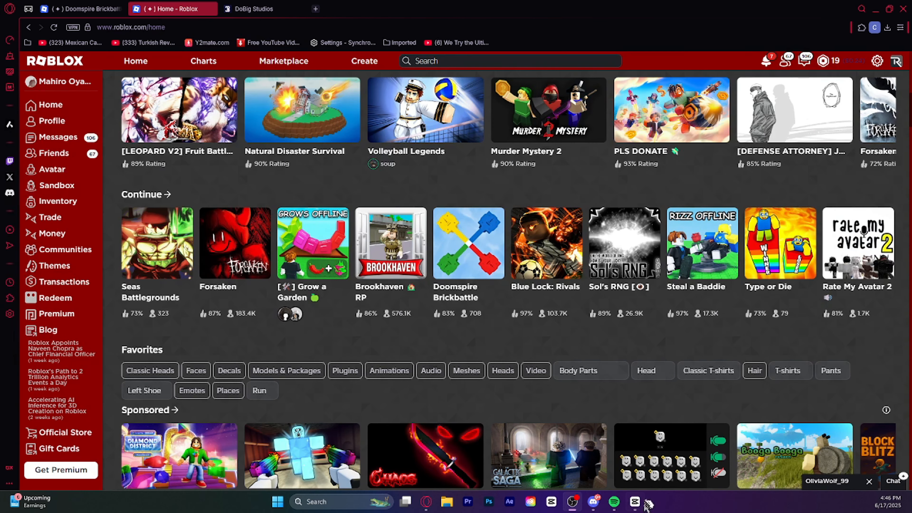
Switch to CapCut and open the project 0614
left_click_drag(1, 190, 575, 115)
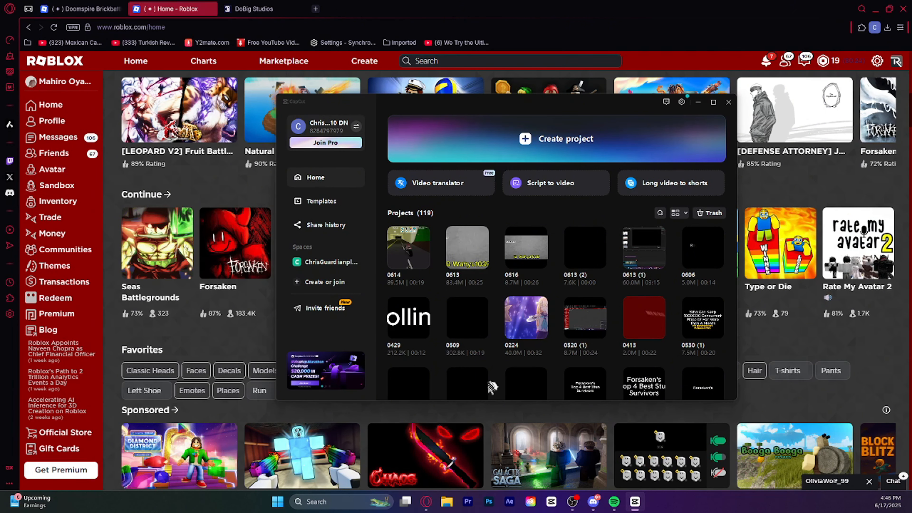
left_click(413, 250)
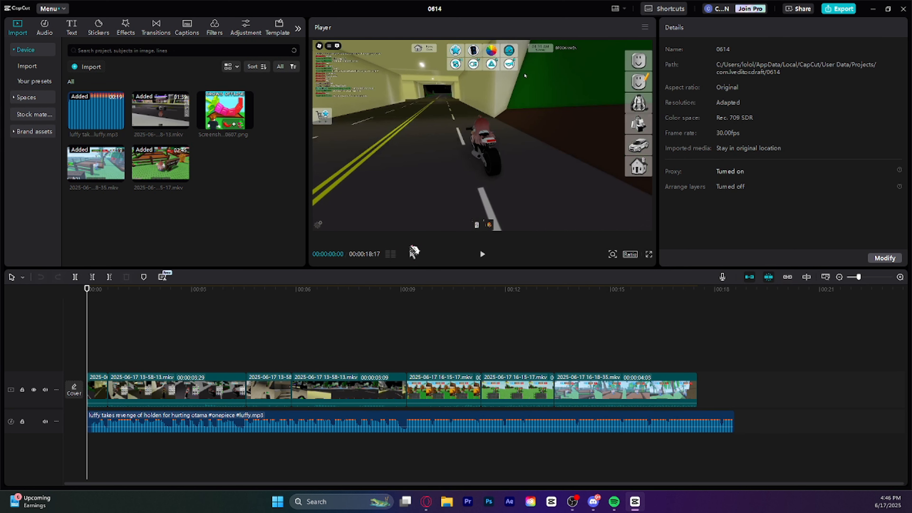
Browse the Videos and Downloads folders for media to import, closing the file dialog without adding anything
left_click(107, 68)
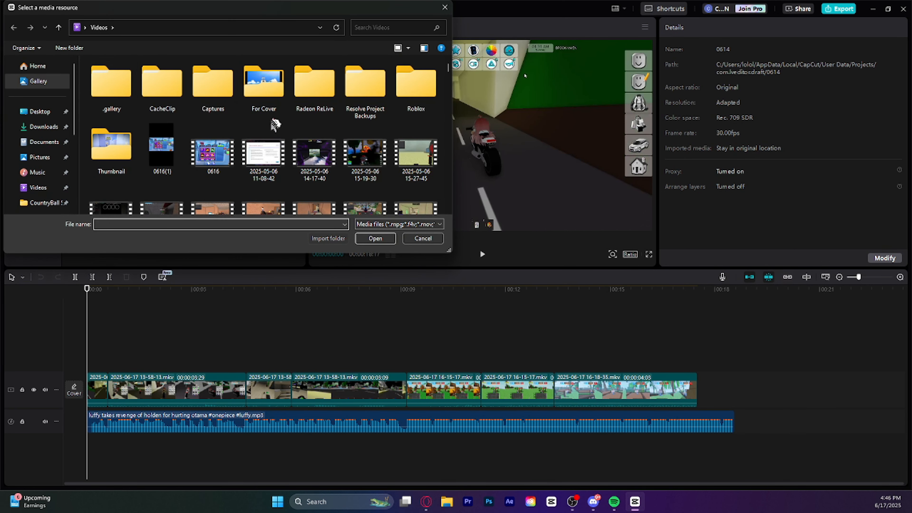
scroll(275, 124, "down", 10)
scroll(279, 127, "down", 5)
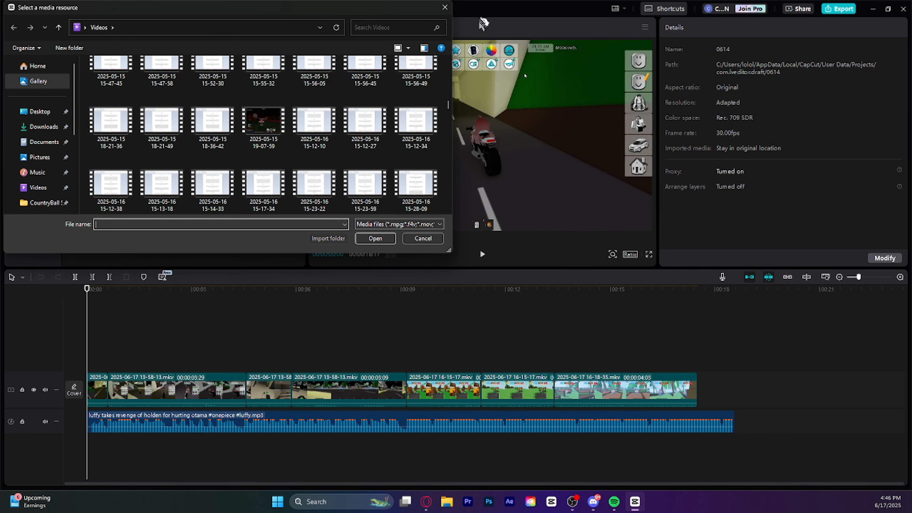
left_click(445, 8)
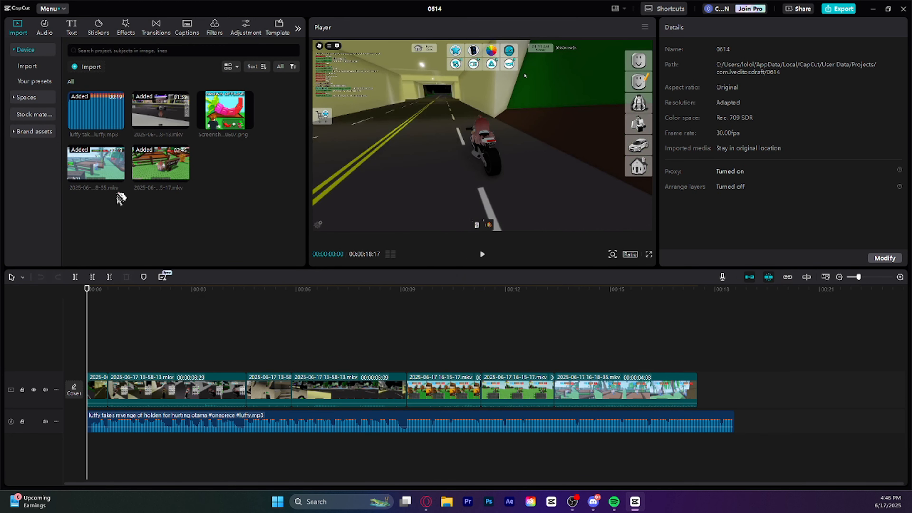
left_click(77, 68)
left_click(43, 128)
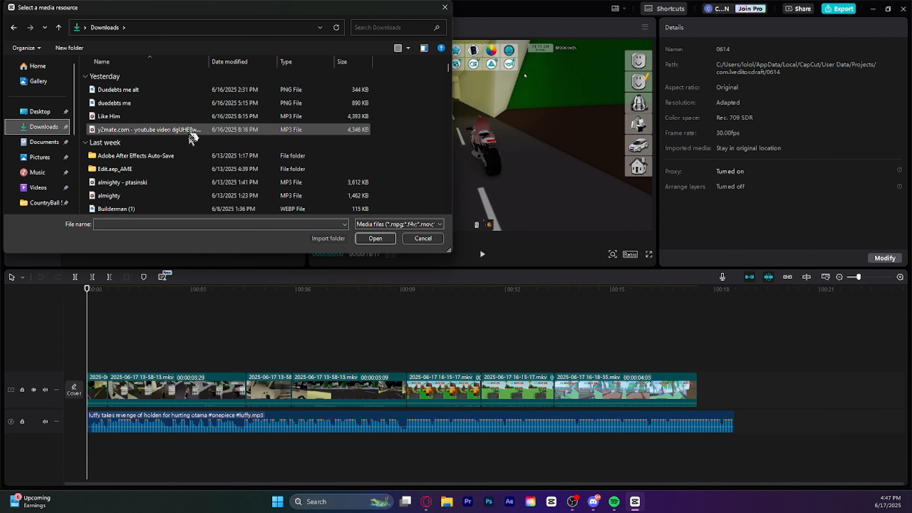
left_click(444, 7)
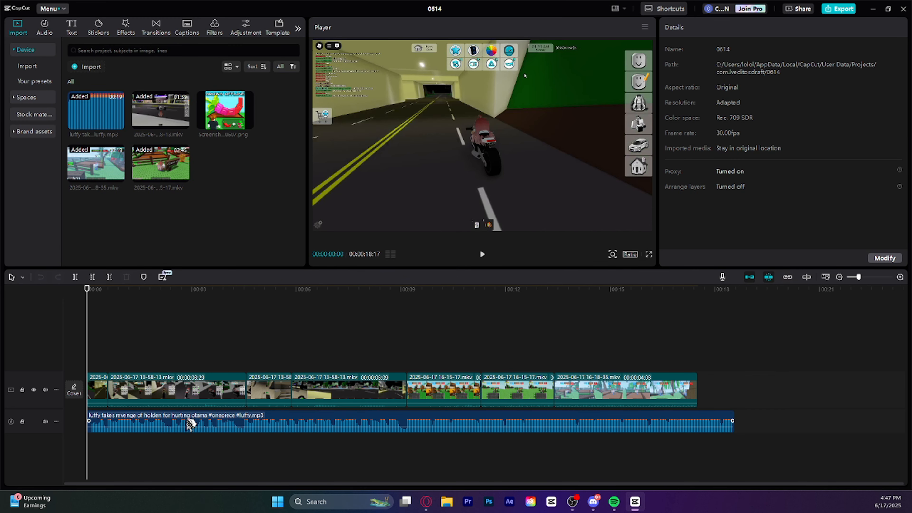
Review the music track and the video clips by playing the edit through, and return the playhead to the start
mouse_move(180, 423)
left_mouse_down()
mouse_move(181, 434)
mouse_move(170, 427)
left_mouse_up()
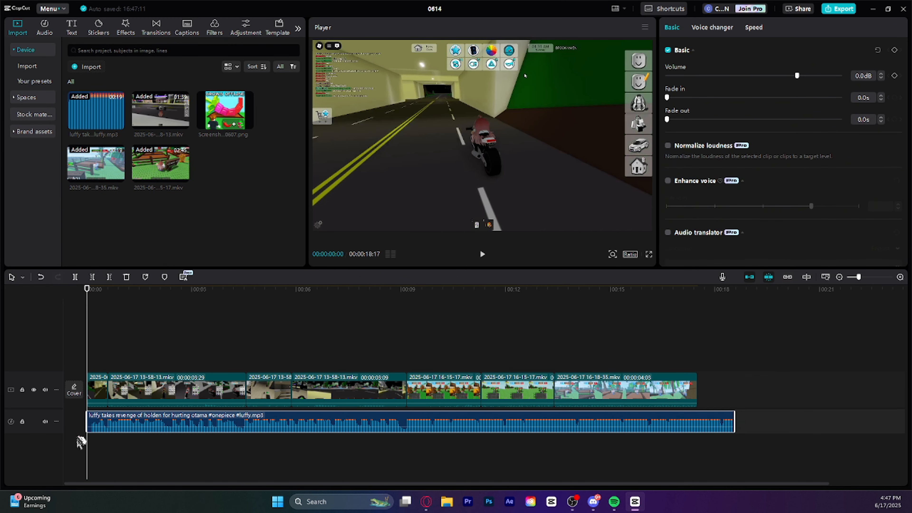
left_click_drag(92, 338, 661, 391)
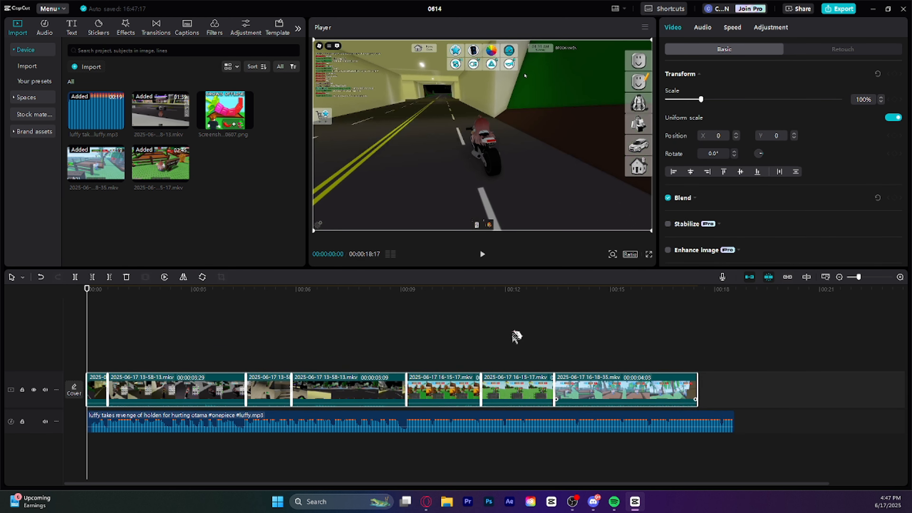
left_click(477, 328)
key("Home")
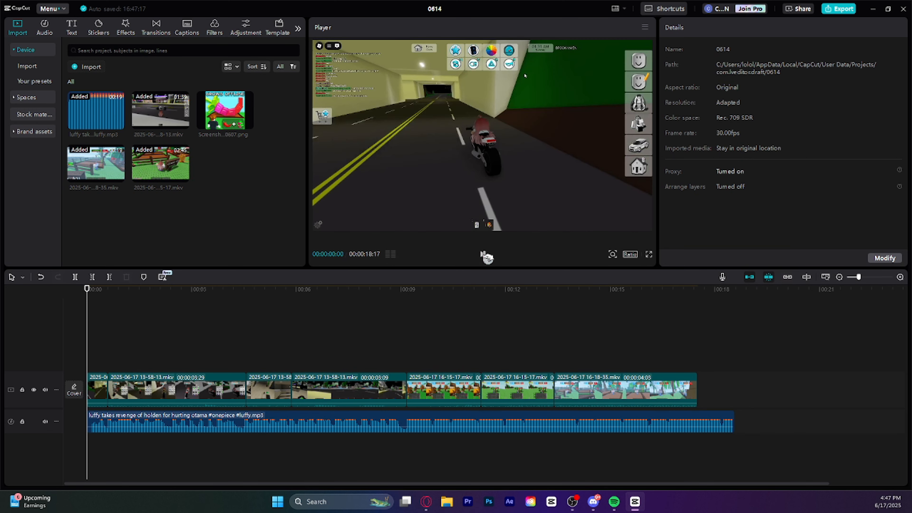
left_click(482, 254)
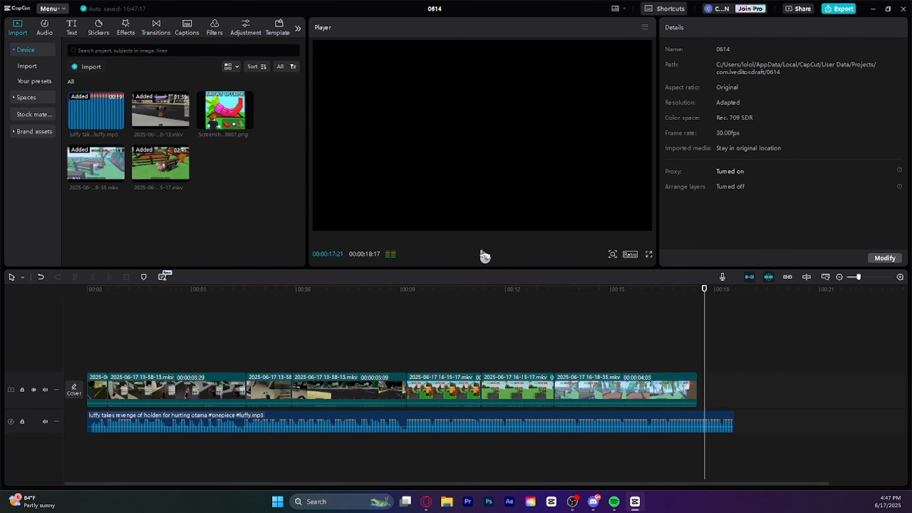
left_click_drag(735, 289, 87, 310)
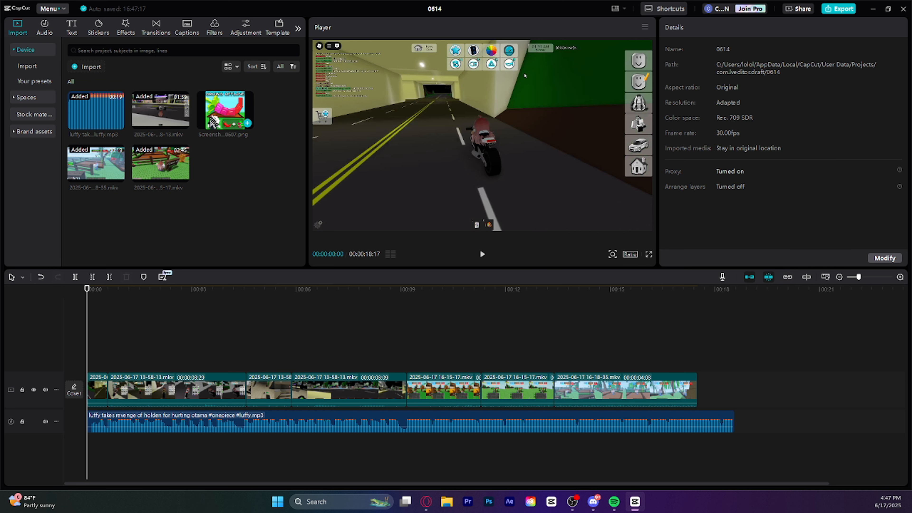
Place the screenshot image on a new track above the video clips and scale it down to 40%
left_click_drag(218, 114, 216, 350)
left_click_drag(94, 296, 250, 303)
left_click_drag(580, 40, 521, 97)
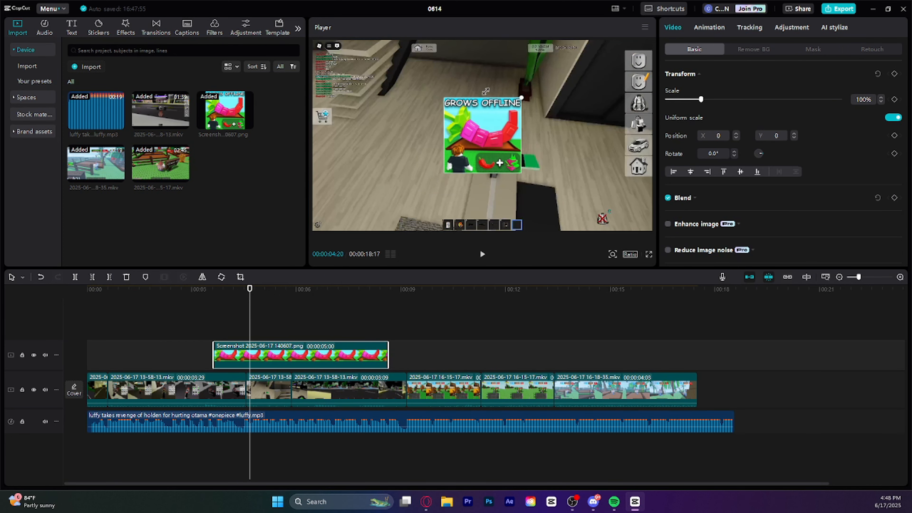
Move the screenshot clip along its track so it starts at 00:00:07:19, playing the footage to find the spot
left_click_drag(281, 359, 417, 366)
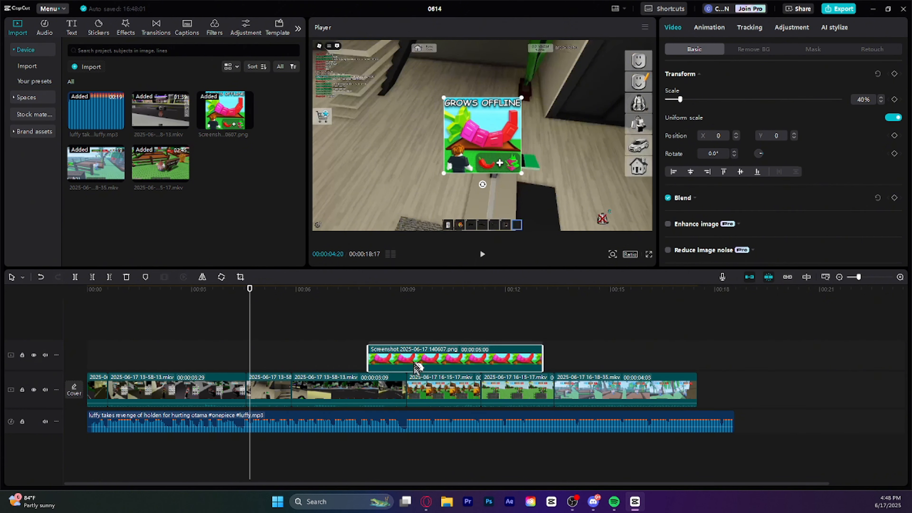
left_click_drag(260, 293, 442, 275)
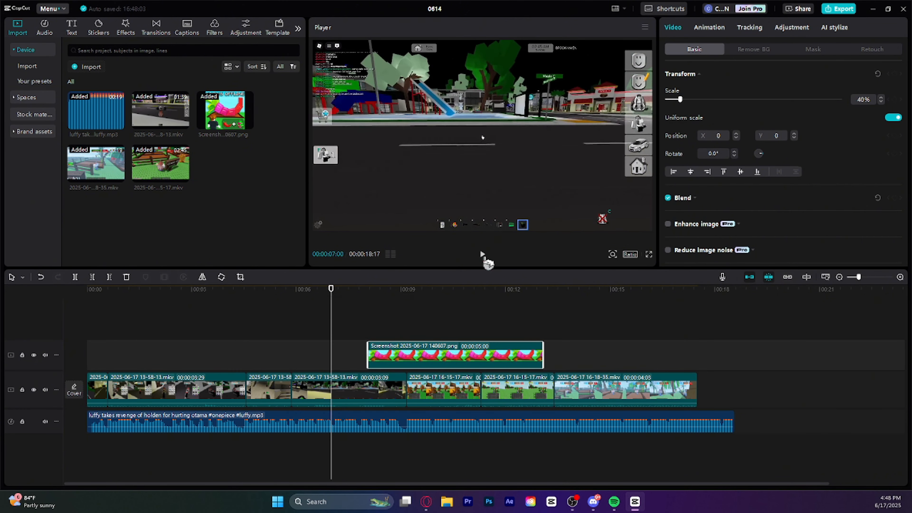
left_click(483, 255)
left_click(482, 255)
left_click_drag(321, 296, 311, 295)
left_click(483, 254)
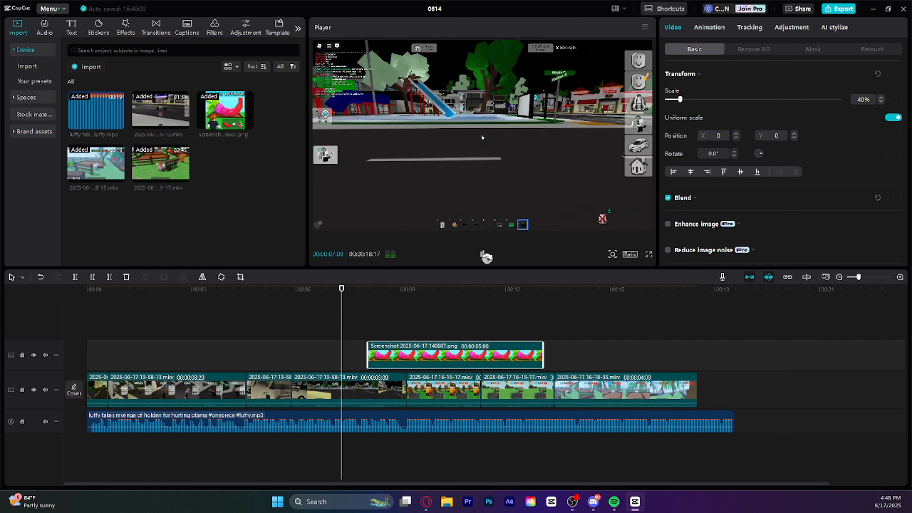
left_click(482, 254)
left_click_drag(418, 354, 405, 353)
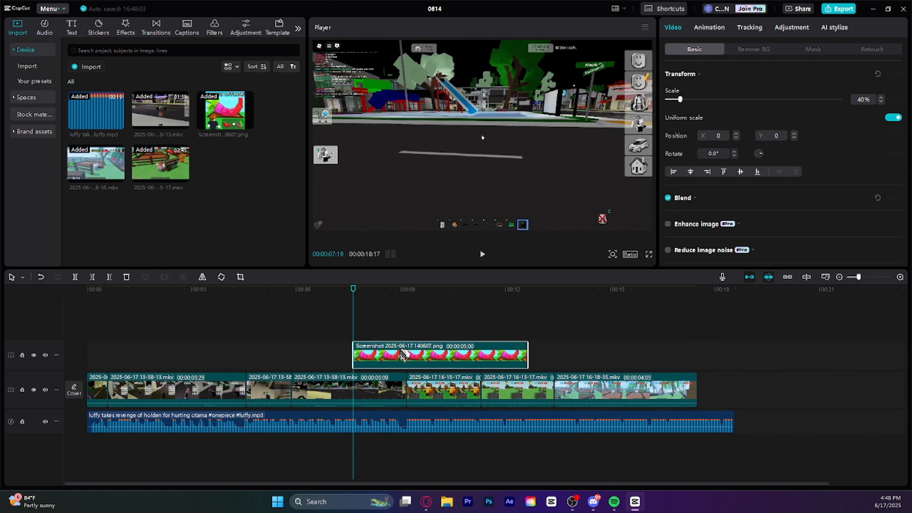
Play the passage where the screenshot appears and trim the clip's start to 00:00:07:27
left_click(709, 28)
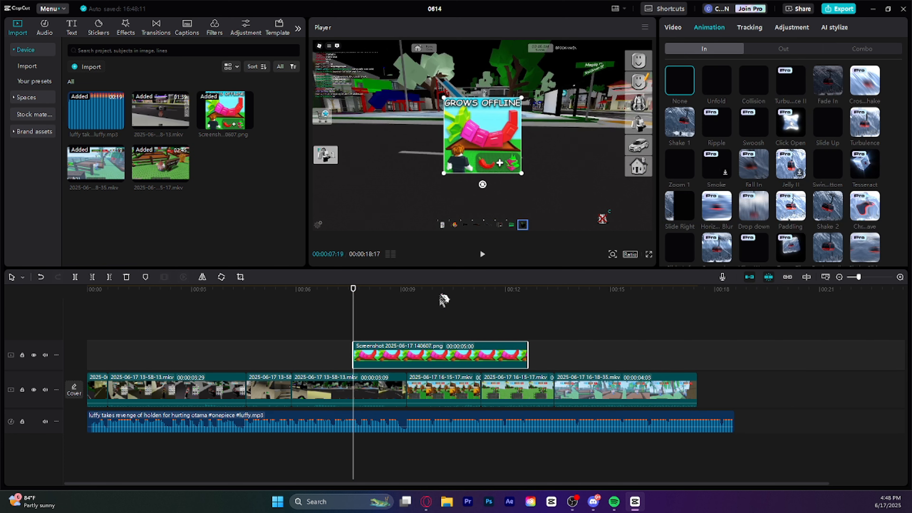
left_click(674, 28)
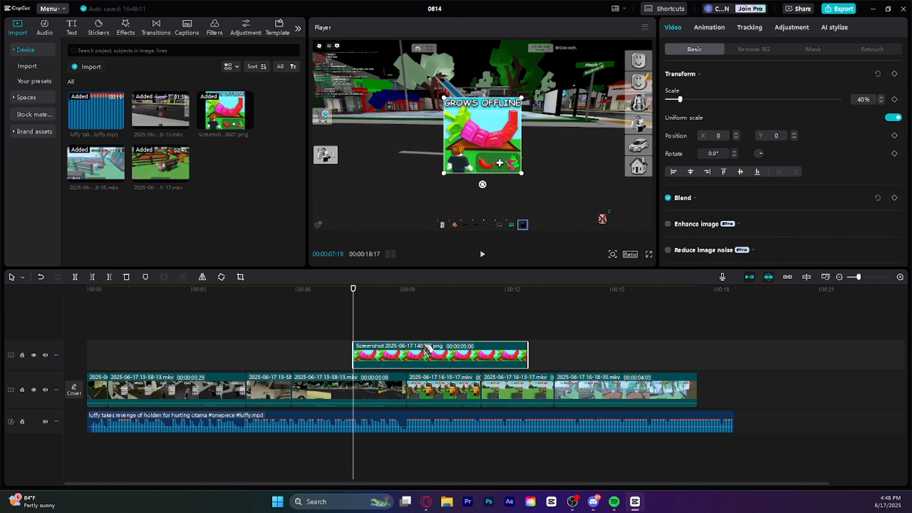
left_click(482, 254)
left_click(482, 253)
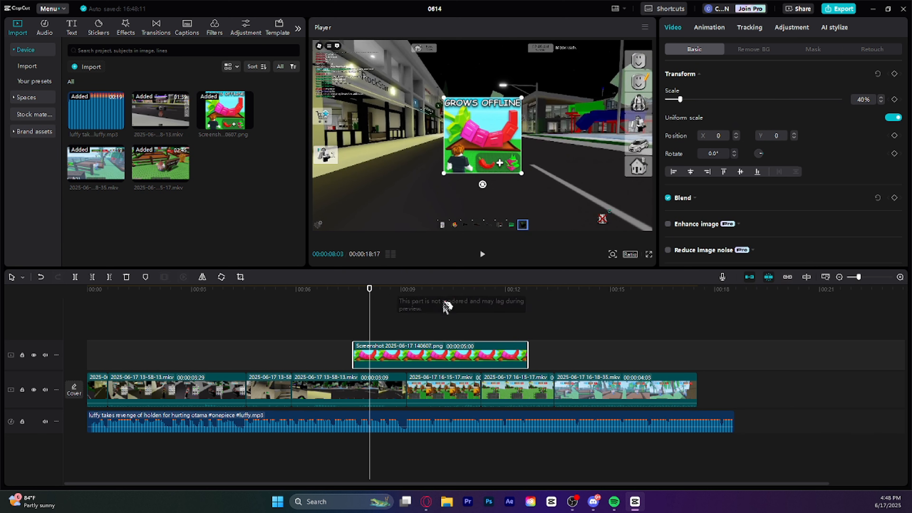
left_click(349, 304)
left_click_drag(369, 298, 346, 298)
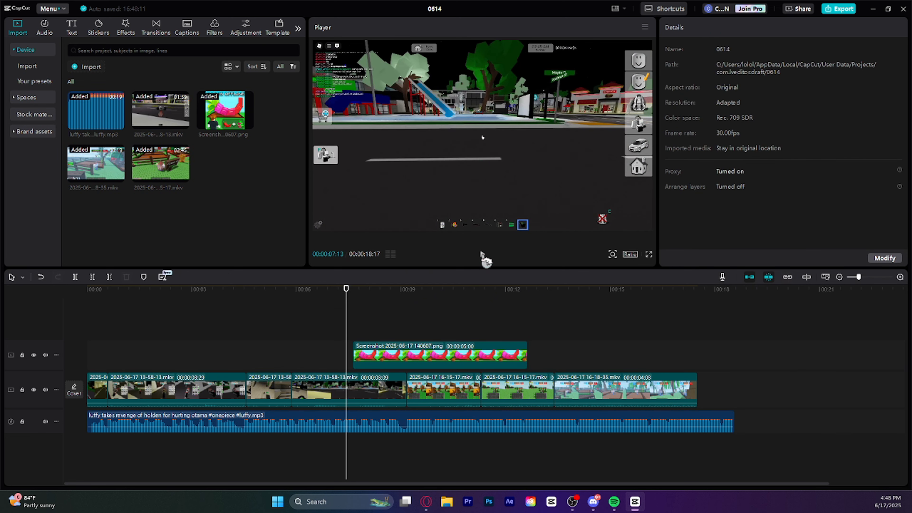
left_click(482, 254)
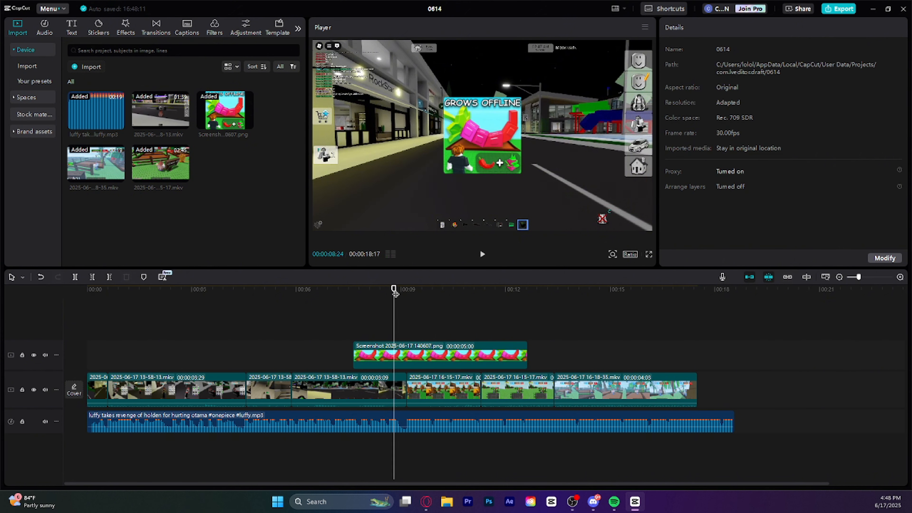
left_click(482, 254)
left_click(482, 254)
left_click(482, 254)
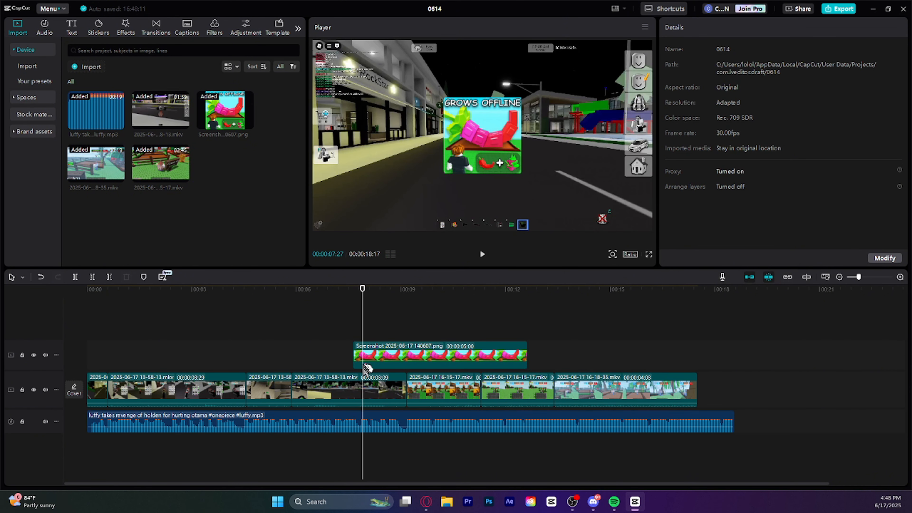
left_click(368, 360)
left_click(92, 277)
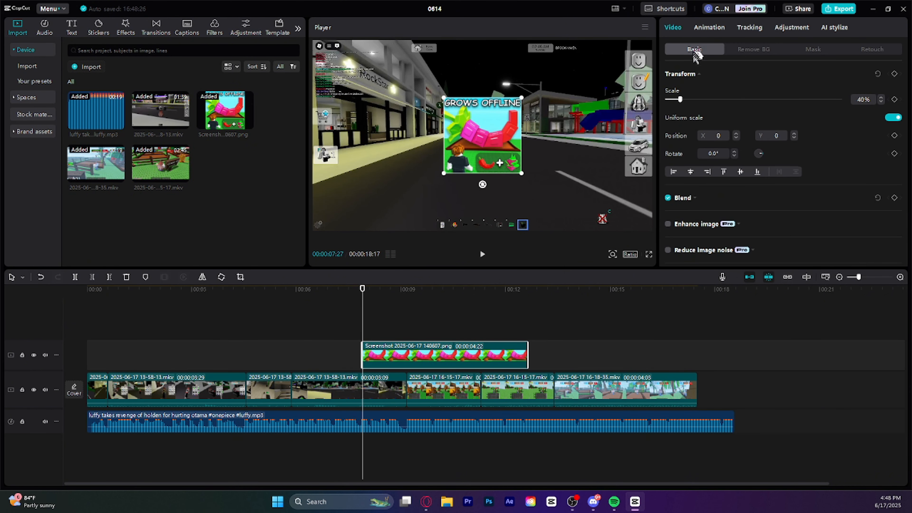
Try several entrance animations on the screenshot clip, including Flip, Slide Down, Fade In and Ripple
left_click(709, 28)
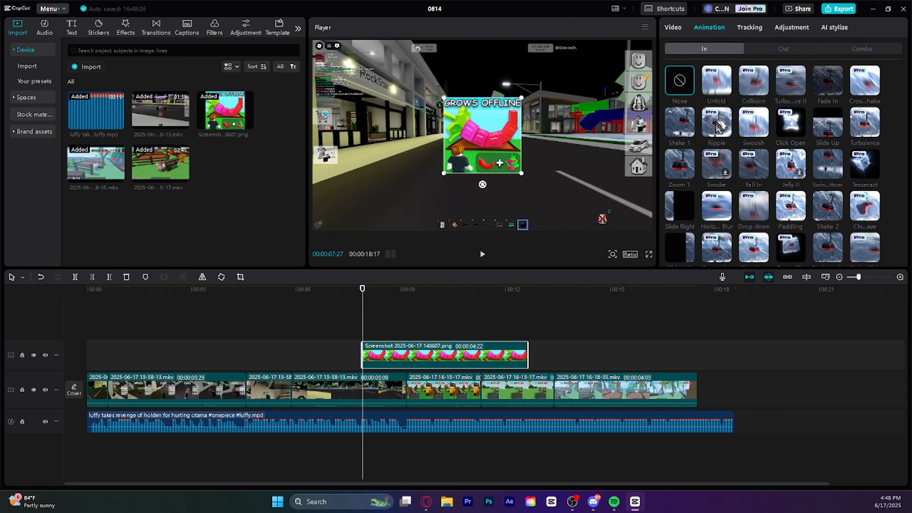
scroll(719, 225, "down", 2)
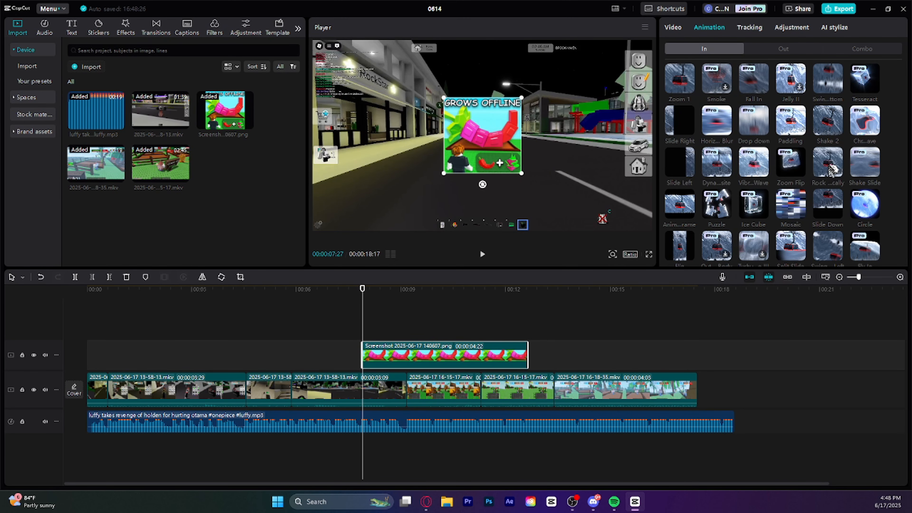
scroll(827, 215, "down", 2)
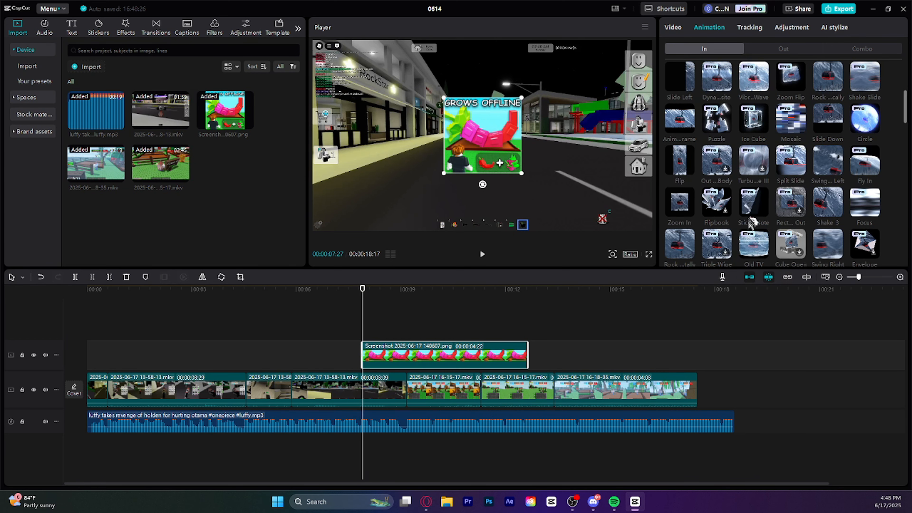
left_click(678, 167)
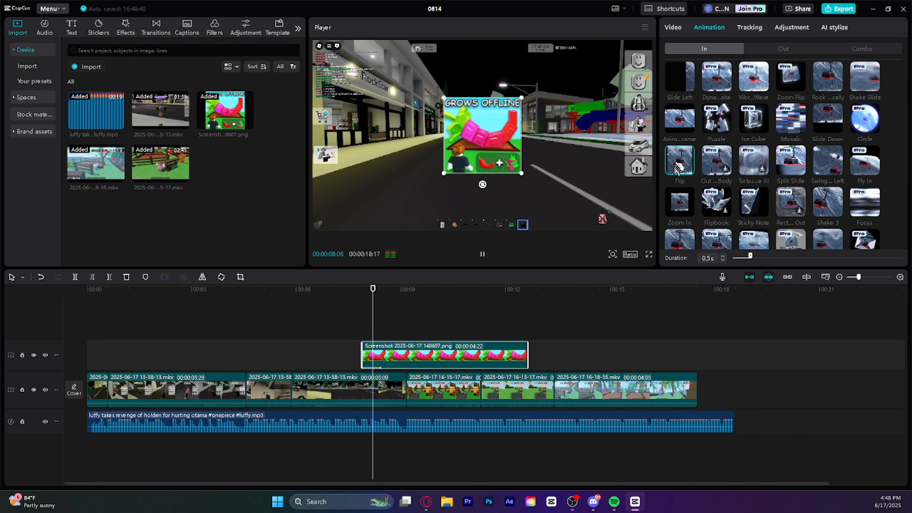
left_click(675, 129)
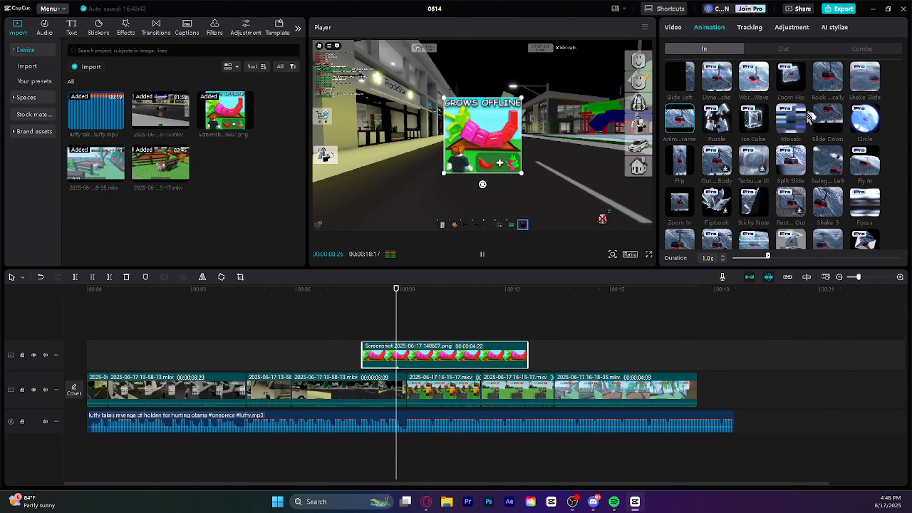
left_click(828, 118)
scroll(832, 106, "up", 2)
scroll(832, 106, "up", 2)
left_click(828, 81)
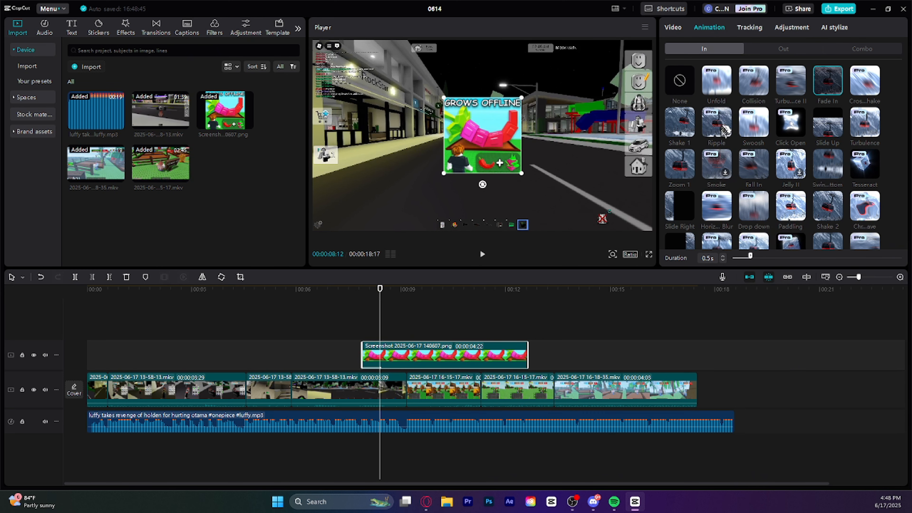
left_click(725, 129)
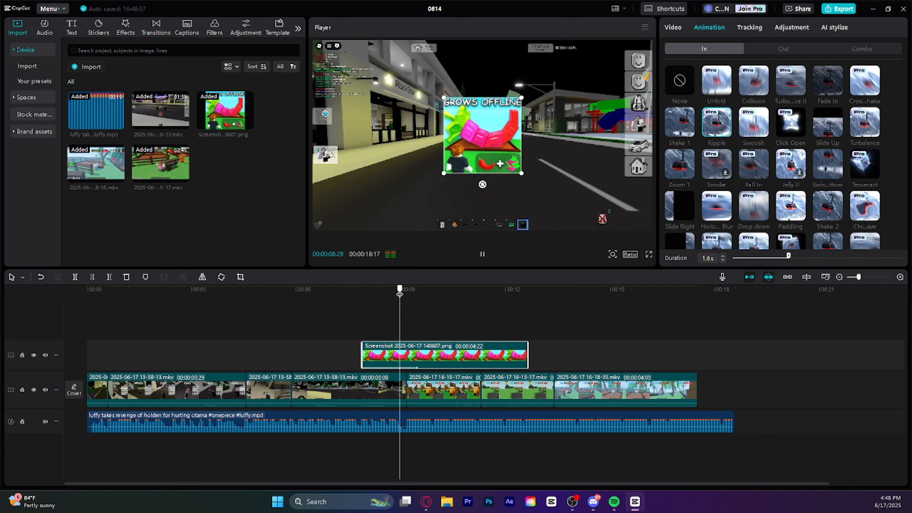
Trim the screenshot clip's end to where the first 16-15-17.mkv clip begins and apply the Zoom 1 entrance animation, previewing the result
left_click(109, 277)
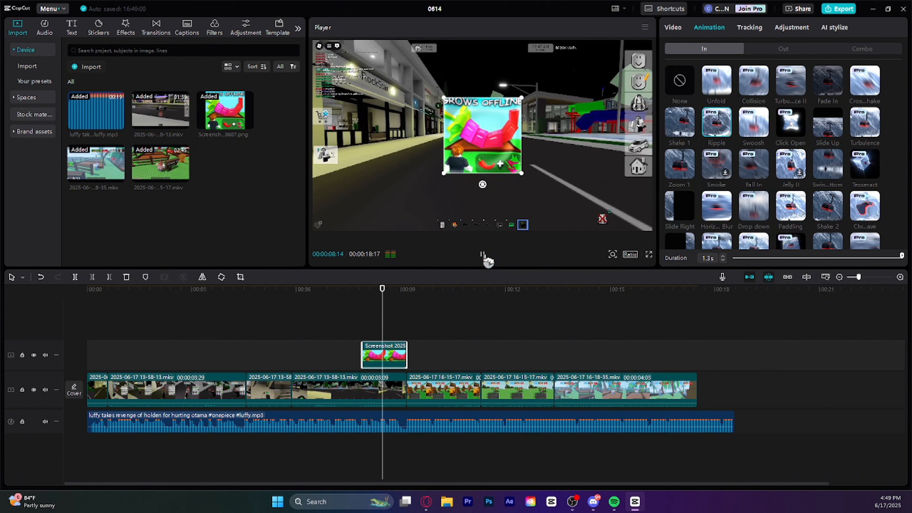
left_click(683, 164)
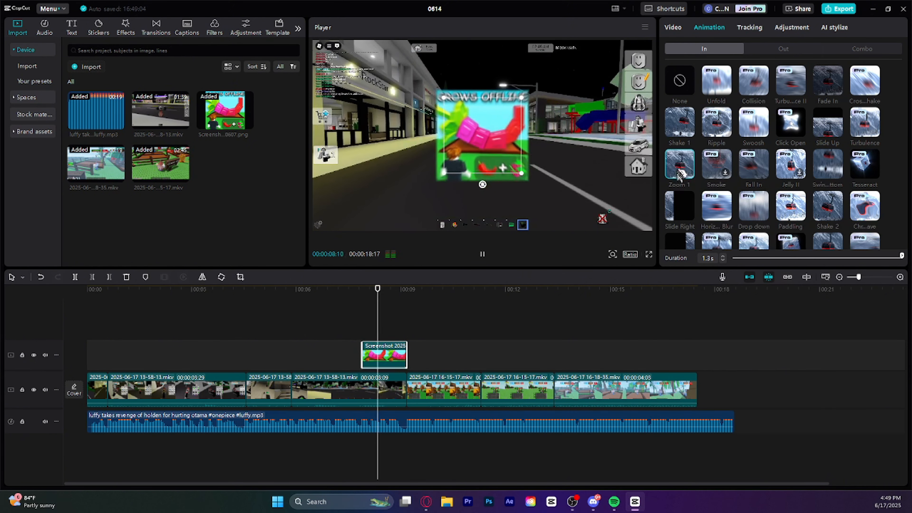
left_click_drag(403, 293, 321, 289)
key("space")
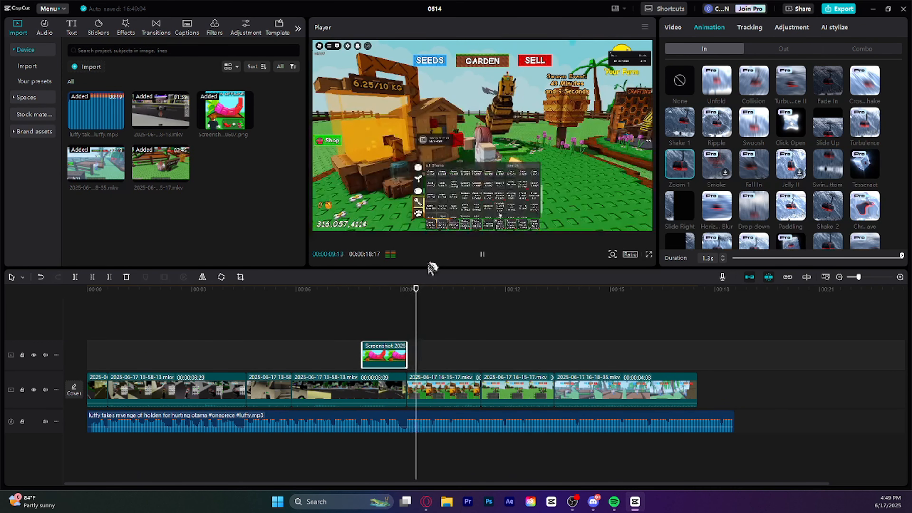
left_click_drag(532, 290, 81, 321)
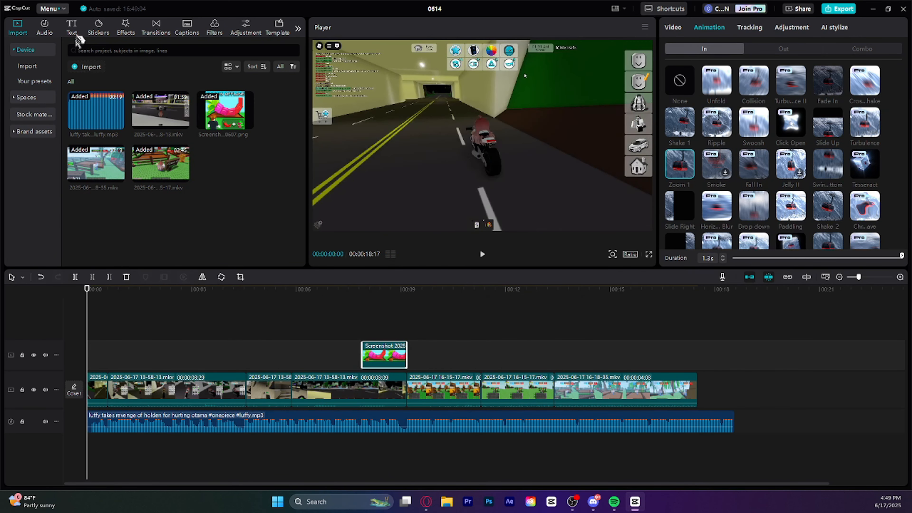
Add a text clip at the very start of the timeline reading "no one can reach" and "my player count" on two lines
left_click(71, 27)
left_click_drag(88, 70, 68, 334)
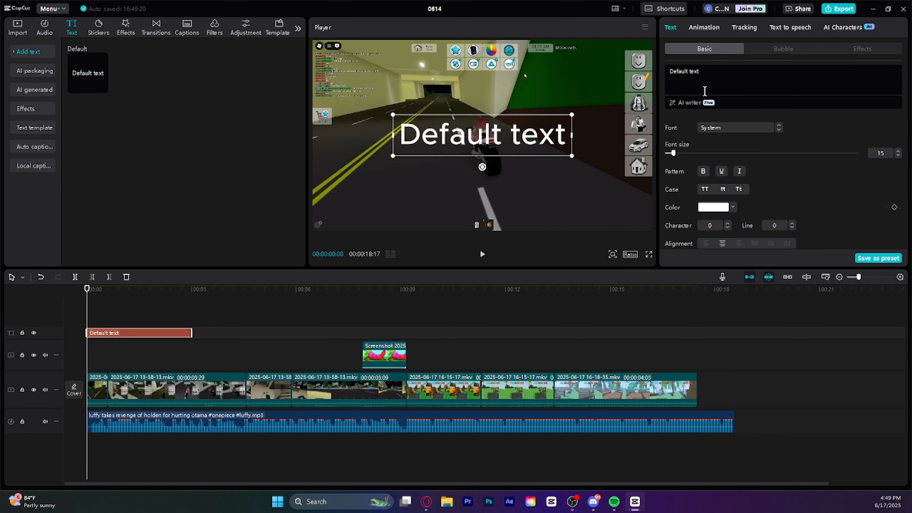
left_click(739, 77)
key("BackSpace")
key("BackSpace")
key("BackSpace")
key("BackSpace")
key("BackSpace")
key("BackSpace")
key("BackSpace")
key("BackSpace")
key("BackSpace")
key("BackSpace")
key("BackSpace")
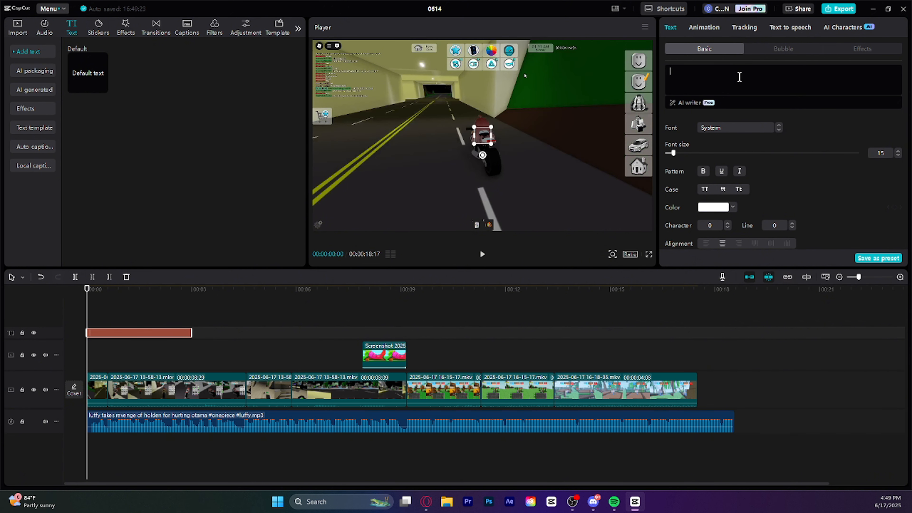
type("no one can reach")
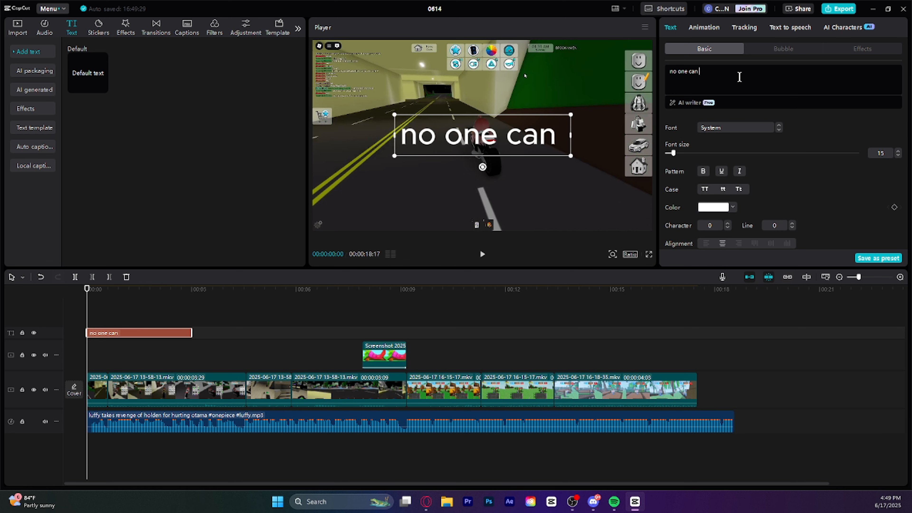
key("Return")
type("my")
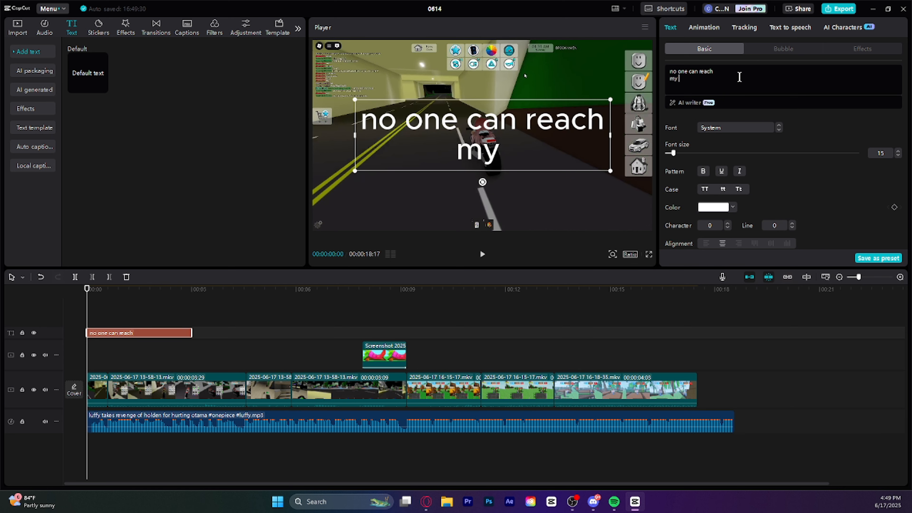
type(" player count")
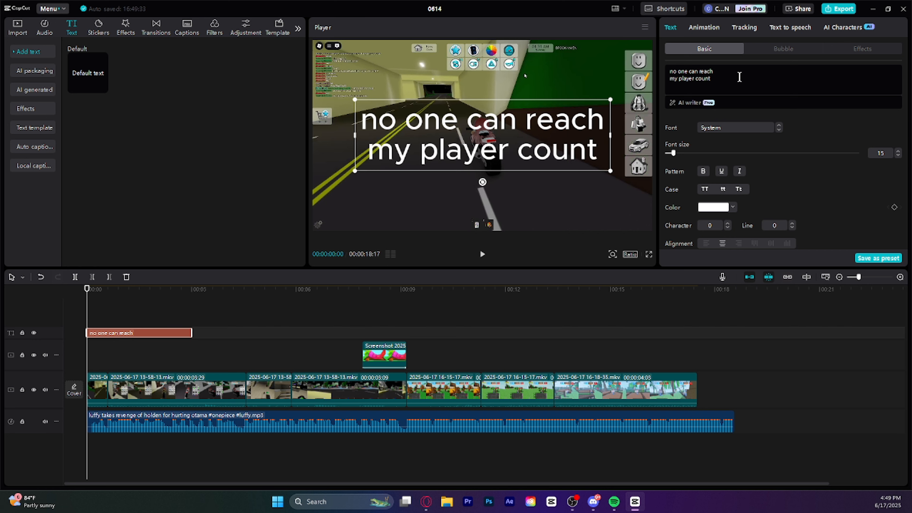
Play the opening and trim the "no one can reach my player count" text's end to 00:00:01:13
left_click(482, 255)
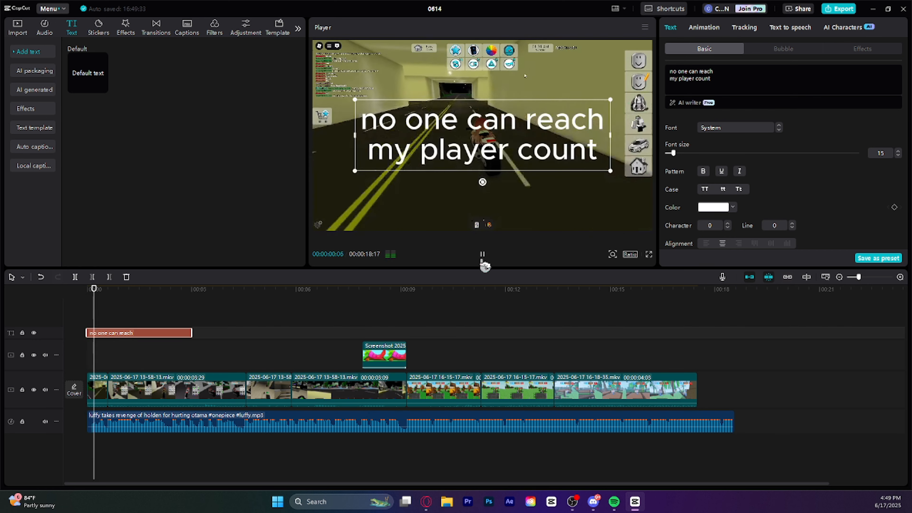
left_click(482, 255)
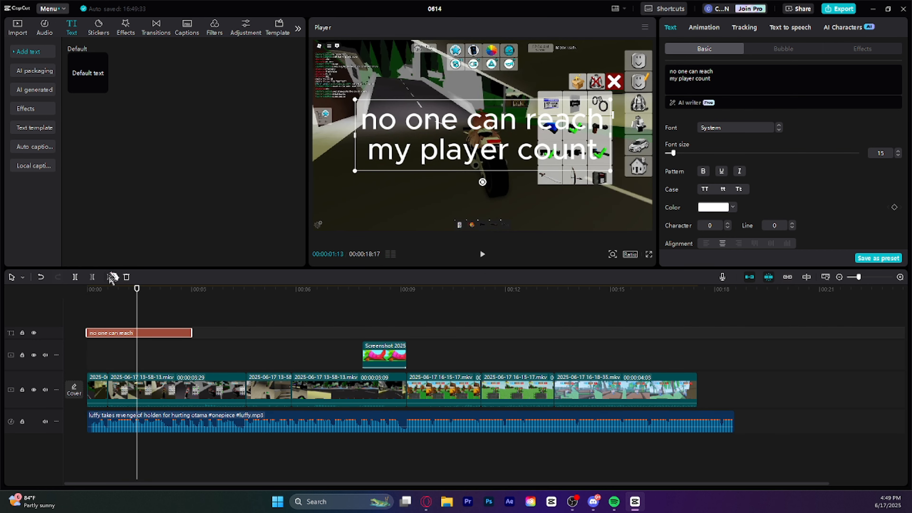
left_click(111, 277)
Add a second text clip after the first on the same track, reading "not even bloxfruits"
left_click_drag(88, 73, 172, 334)
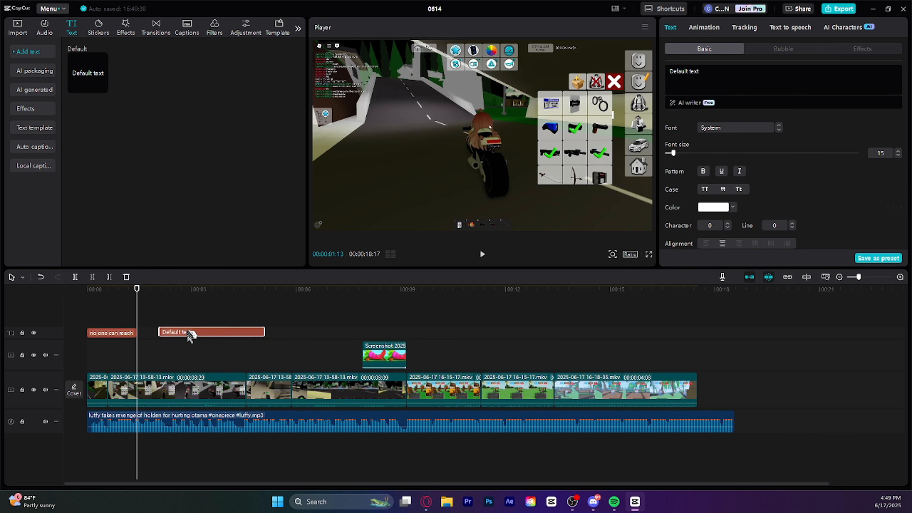
left_click(482, 255)
left_click(699, 76)
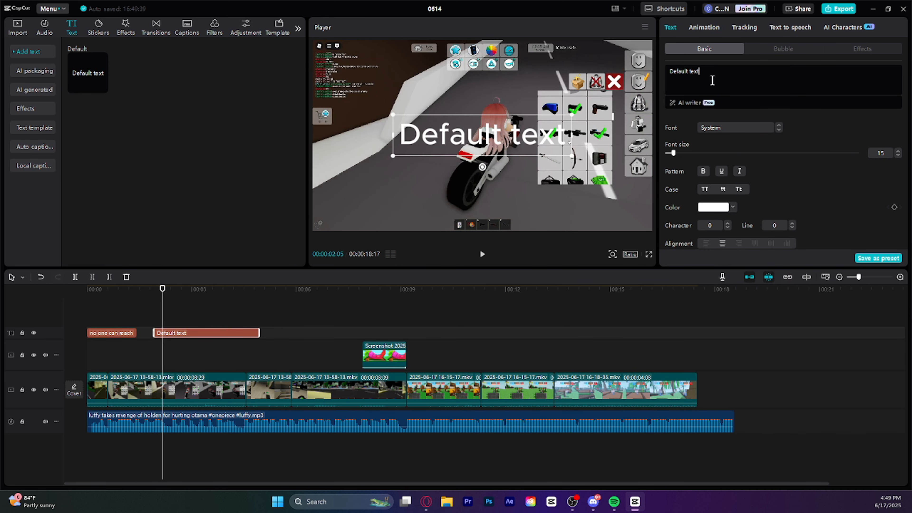
key("BackSpace")
key("BackSpace")
key("BackSpace")
key("BackSpace")
key("BackSpace")
key("BackSpace")
key("BackSpace")
key("BackSpace")
key("BackSpace")
key("BackSpace")
key("BackSpace")
key("BackSpace")
type("Not")
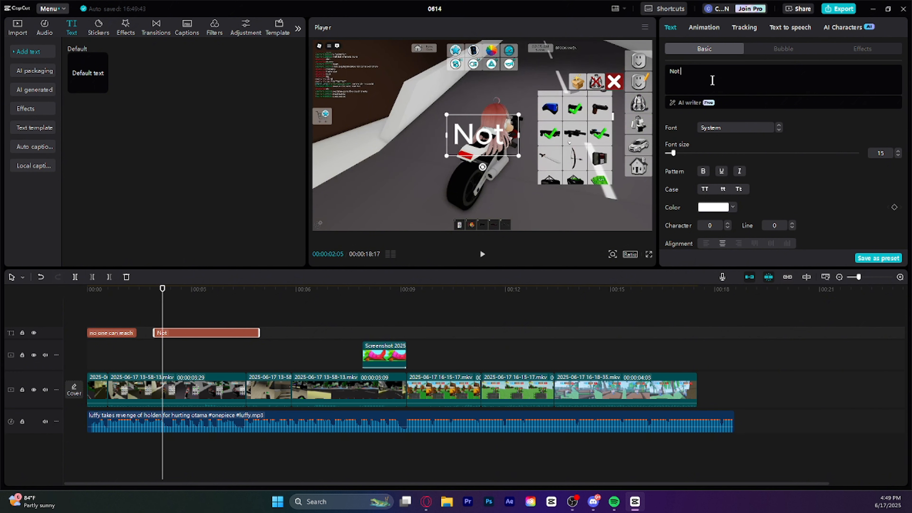
type(" Even Bl")
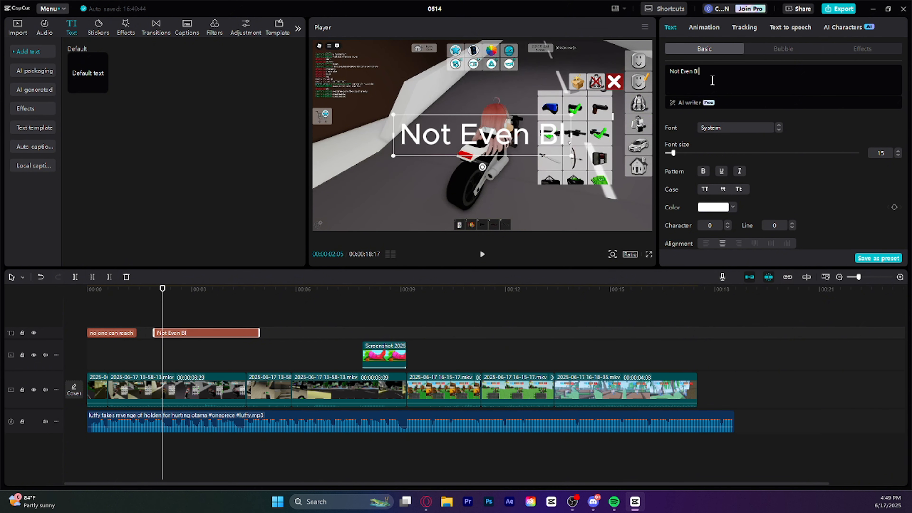
type("ox")
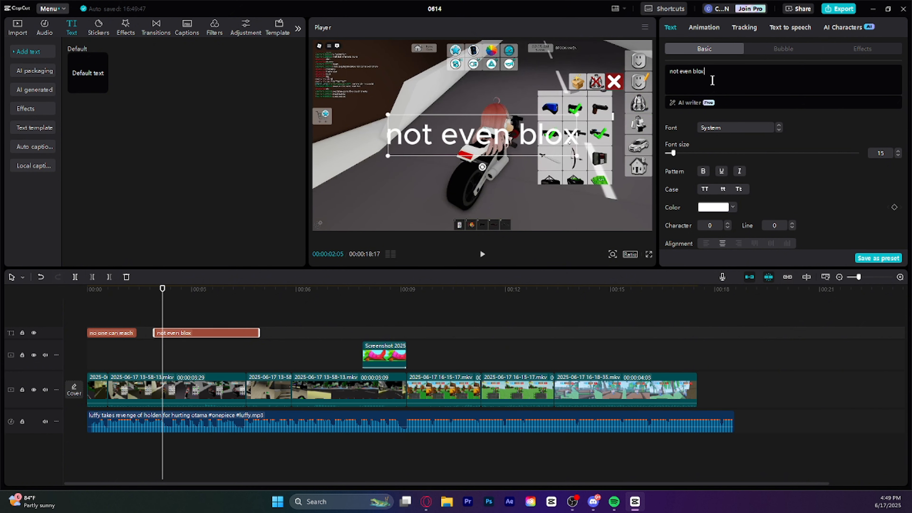
type("fruits")
Apply the preset style with black letters and a white outline to both the "not even bloxfruits" and "no one can reach" texts
scroll(732, 151, "down", 5)
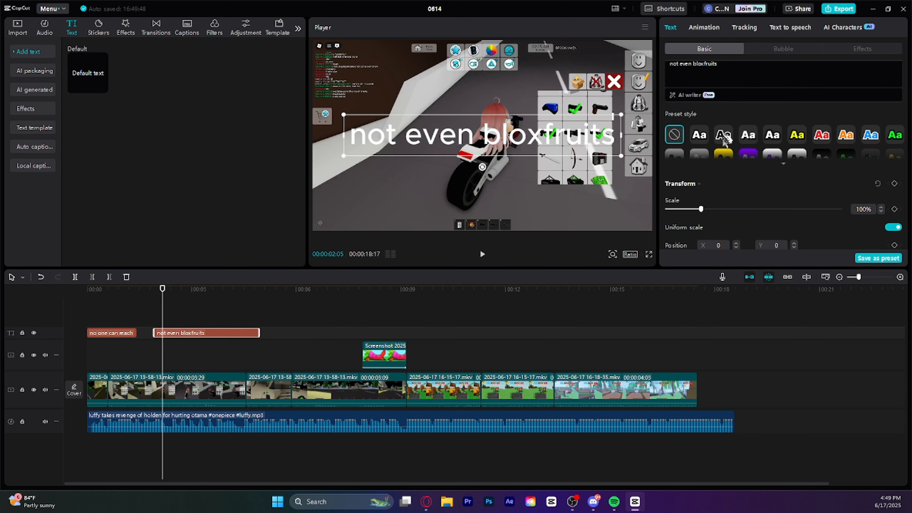
left_click(724, 135)
left_click_drag(162, 301, 86, 306)
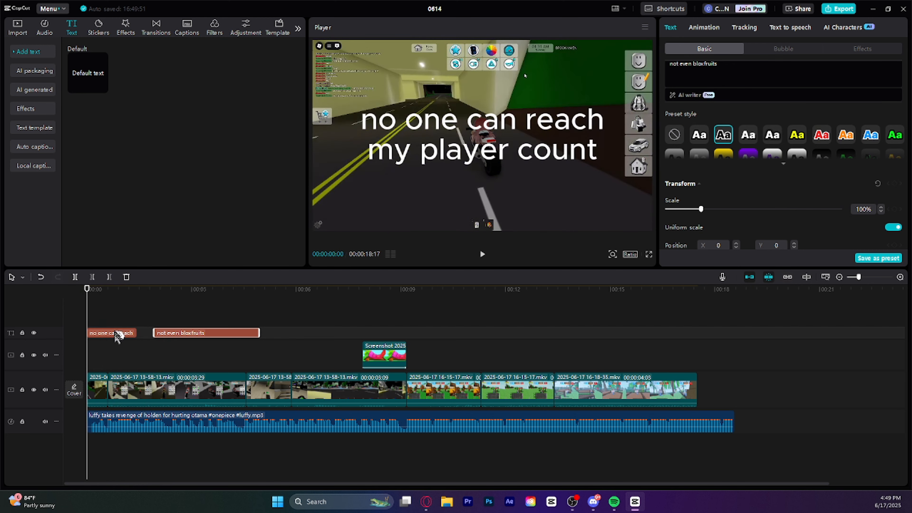
left_click(118, 334)
left_click(722, 134)
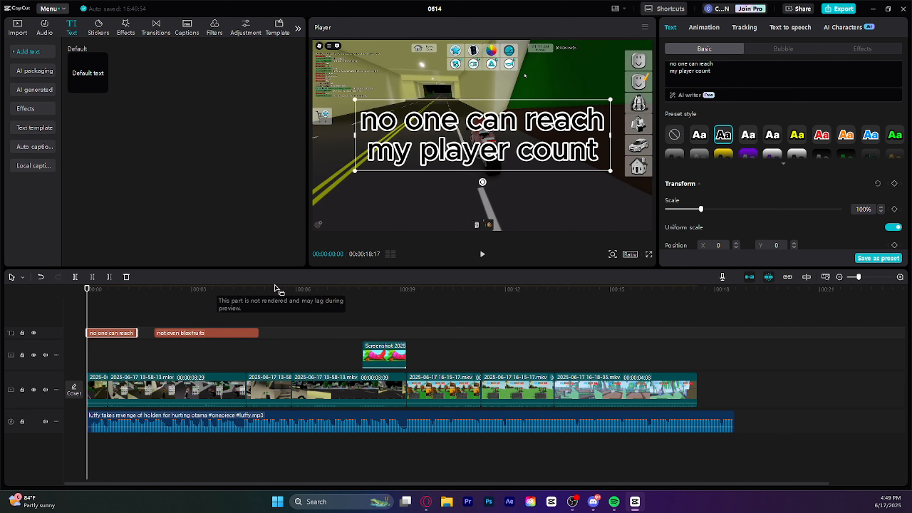
Play the video up to 00:00:06:21, add a new text clip there and clear its default wording
left_click(484, 255)
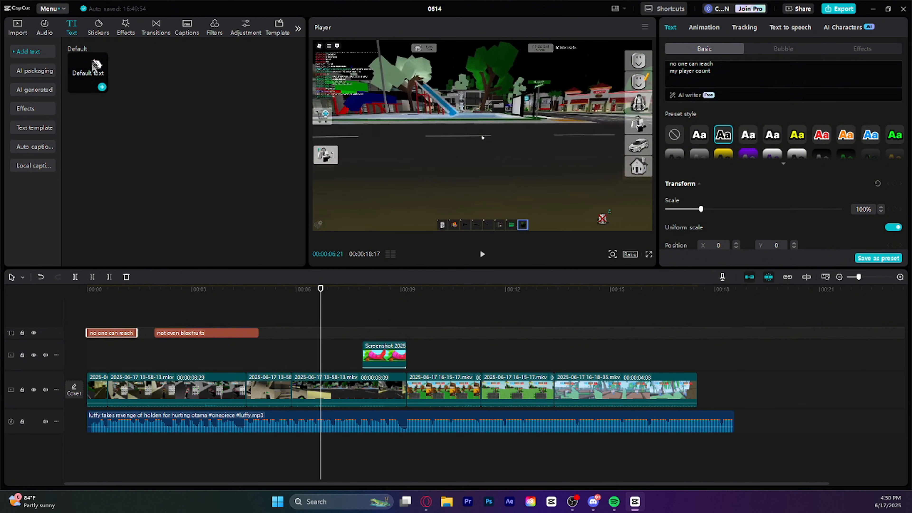
left_click(101, 85)
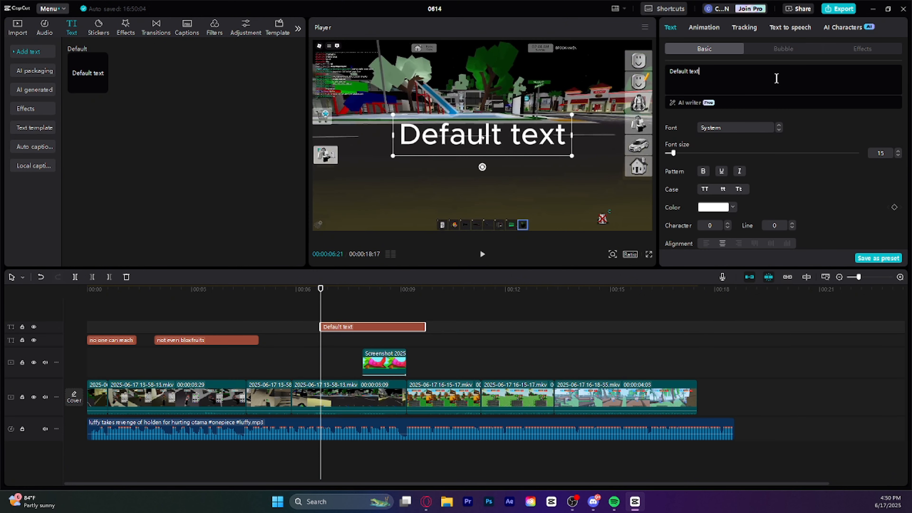
key("BackSpace")
key("BackSpace")
key("BackSpace")
key("BackSpace")
key("BackSpace")
key("BackSpace")
key("BackSpace")
key("BackSpace")
key("BackSpace")
key("BackSpace")
key("BackSpace")
key("BackSpace")
type("Pss")
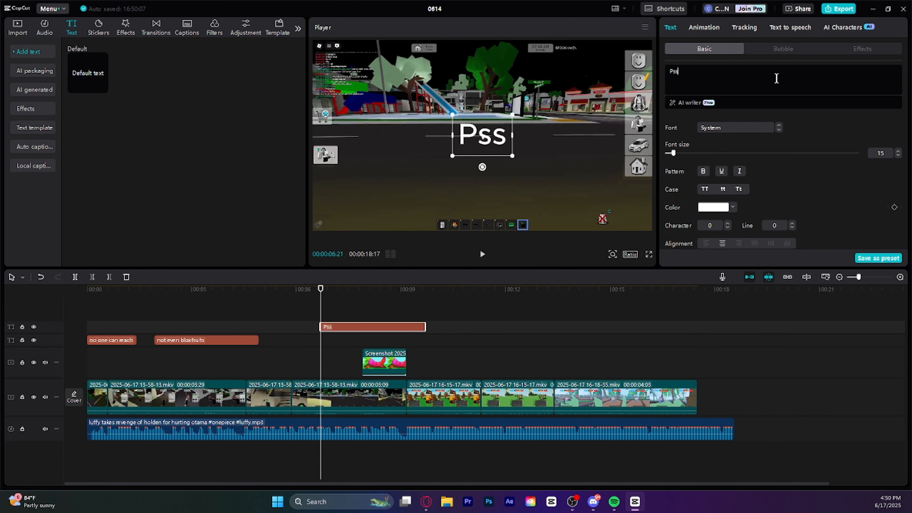
key("BackSpace")
key("BackSpace")
key("BackSpace")
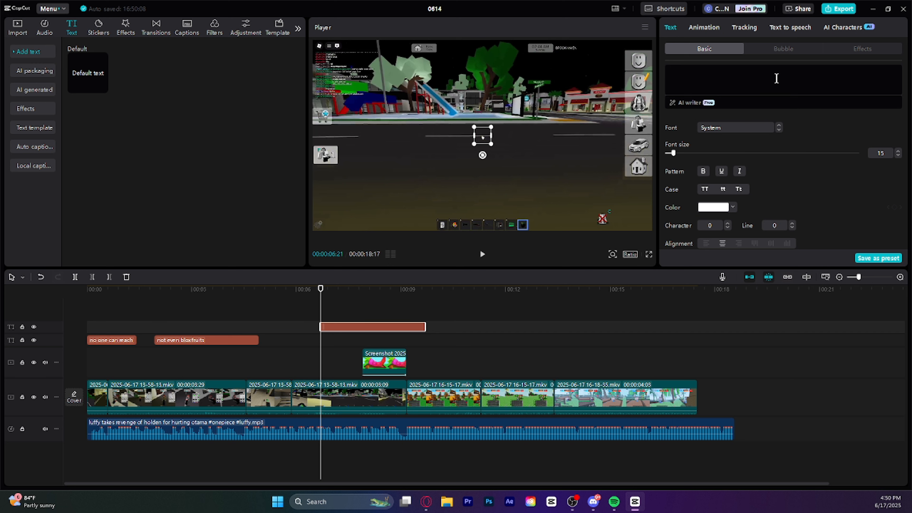
Set the new text to "Forgot About" and "Me?" on two lines and apply the black preset style with a white outline
type("Forgo")
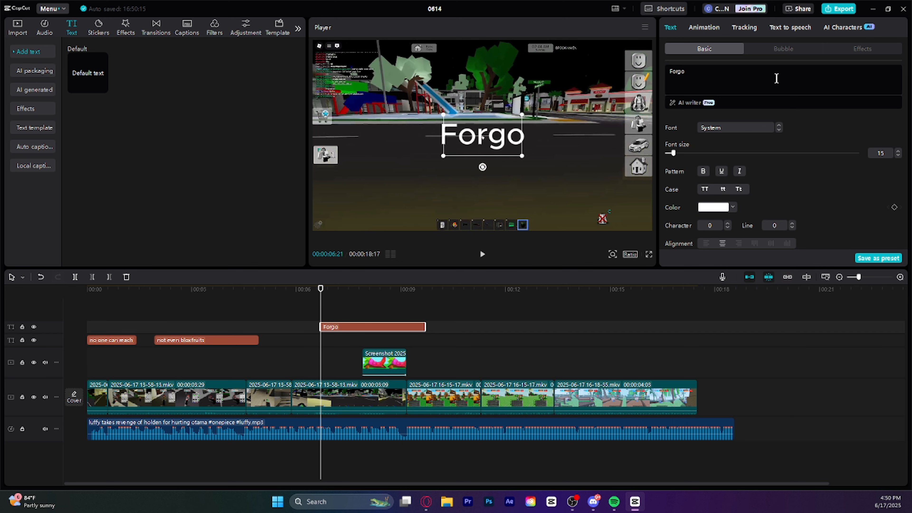
type("t About")
key("Return")
type("M")
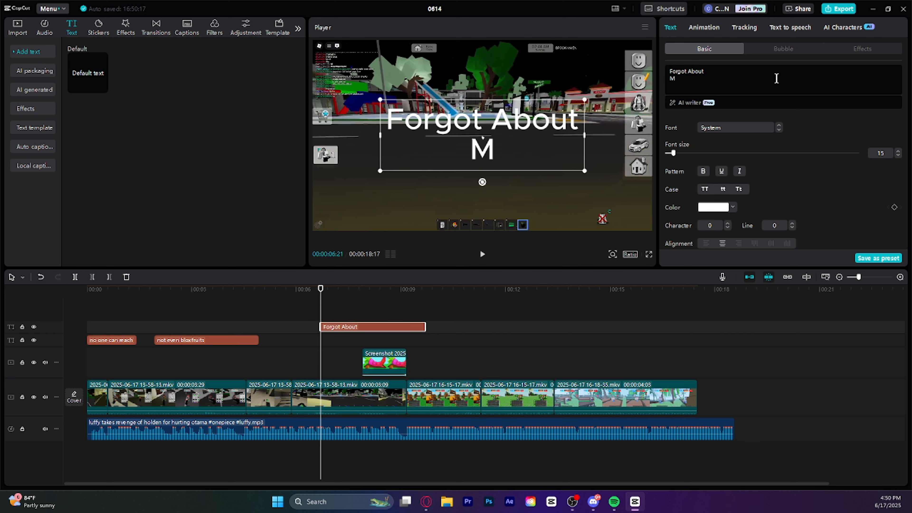
scroll(743, 234, "down", 3)
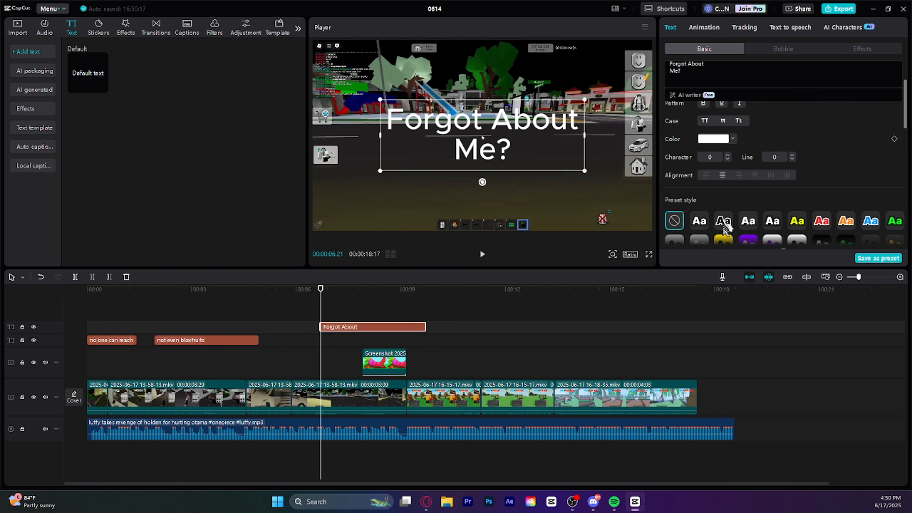
left_click(723, 220)
Tilt the "Forgot About Me?" text clockwise and move it toward the left side of the video frame
left_click_drag(479, 178, 466, 174)
key("ctrl+z")
left_click(376, 329)
left_click_drag(492, 145, 417, 155)
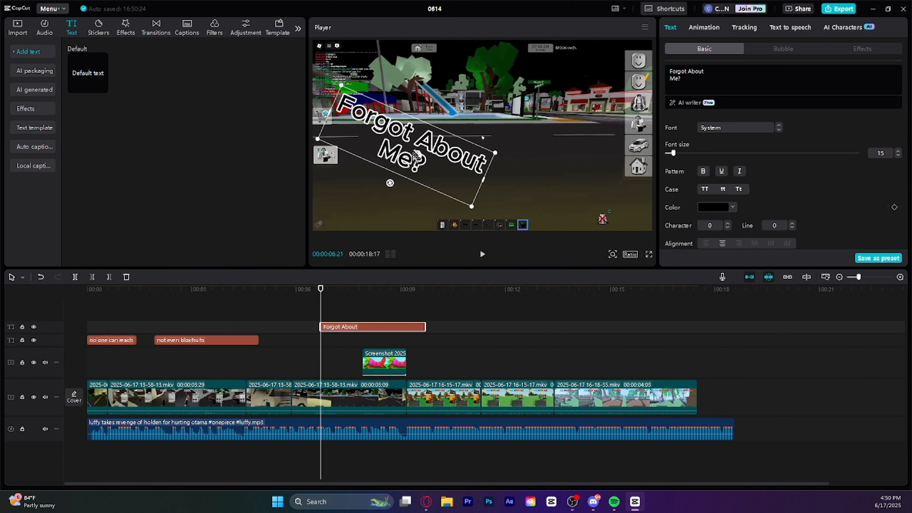
Play the video from the beginning past the screenshot overlay to check the timing of the texts
left_click_drag(321, 289, 85, 293)
key("space")
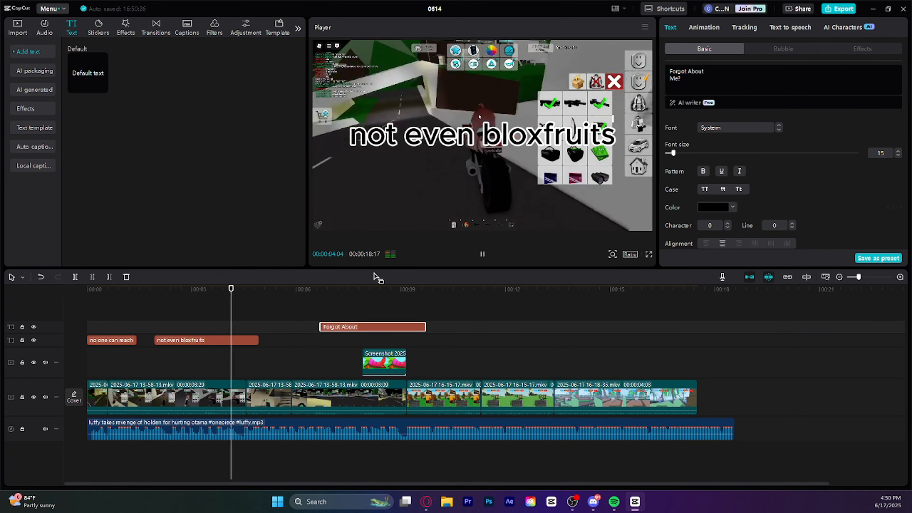
left_click(482, 255)
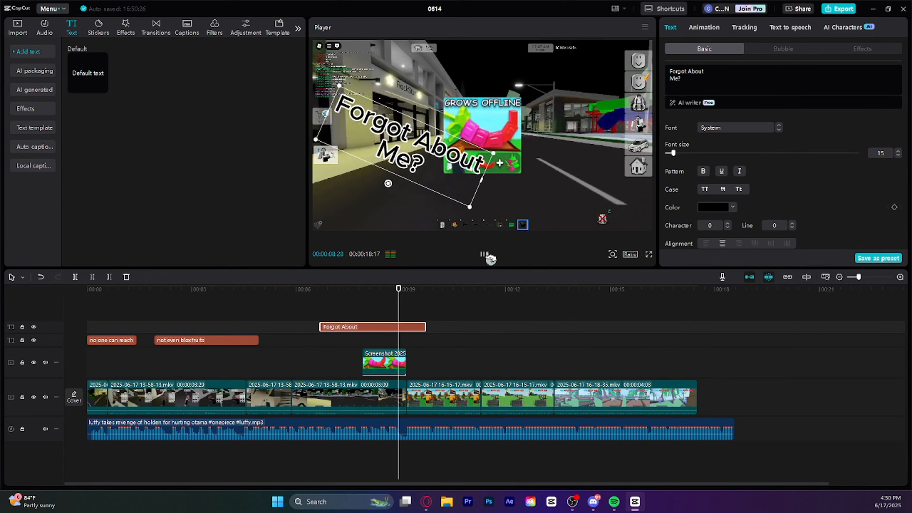
left_click(486, 256)
Trim the "Forgot About Me?" text so it runs from 00:00:07:10 to 00:00:07:23
left_click_drag(445, 290, 341, 300)
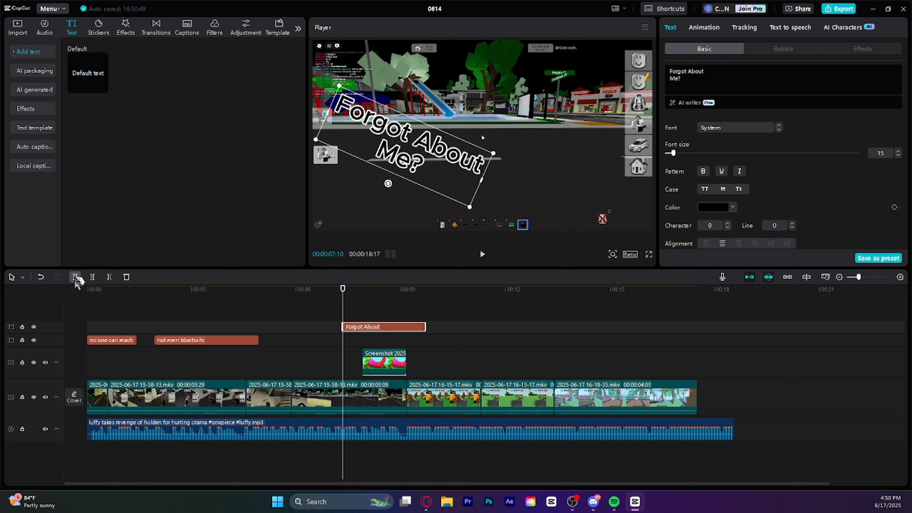
left_click_drag(343, 296, 358, 293)
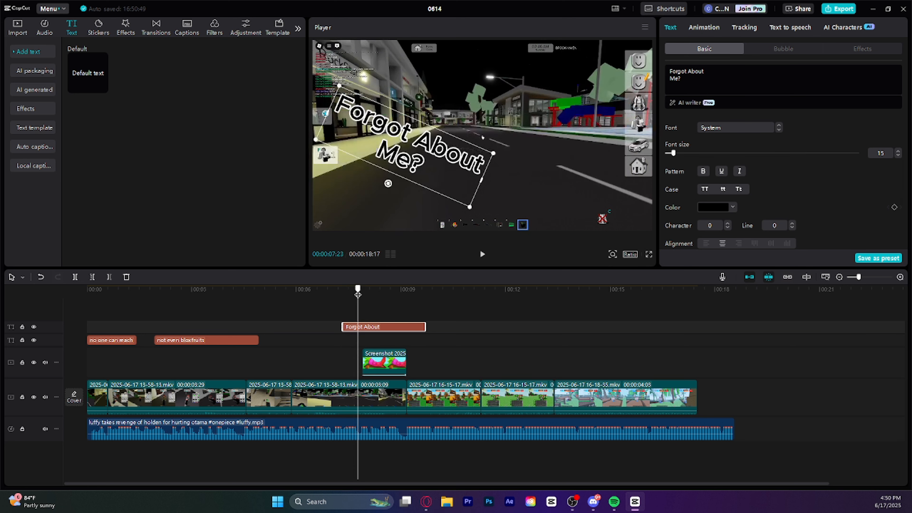
left_click(108, 279)
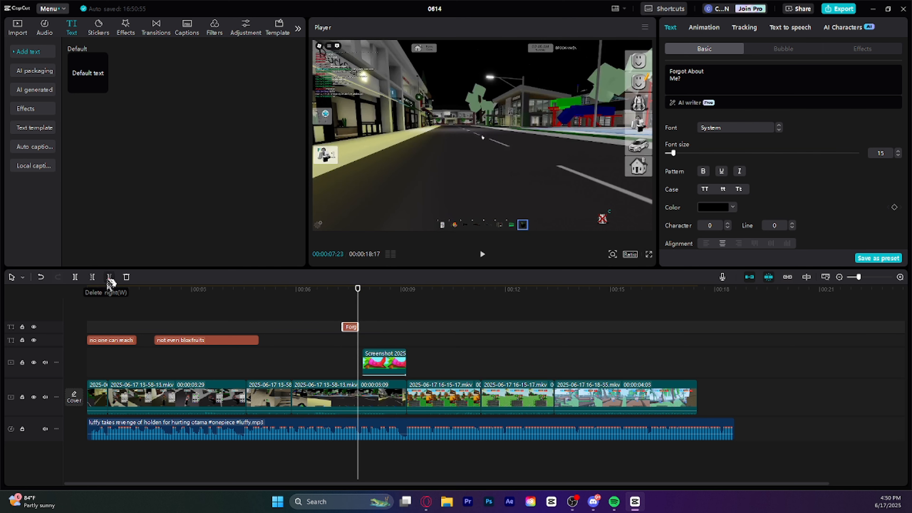
left_click_drag(356, 289, 349, 290)
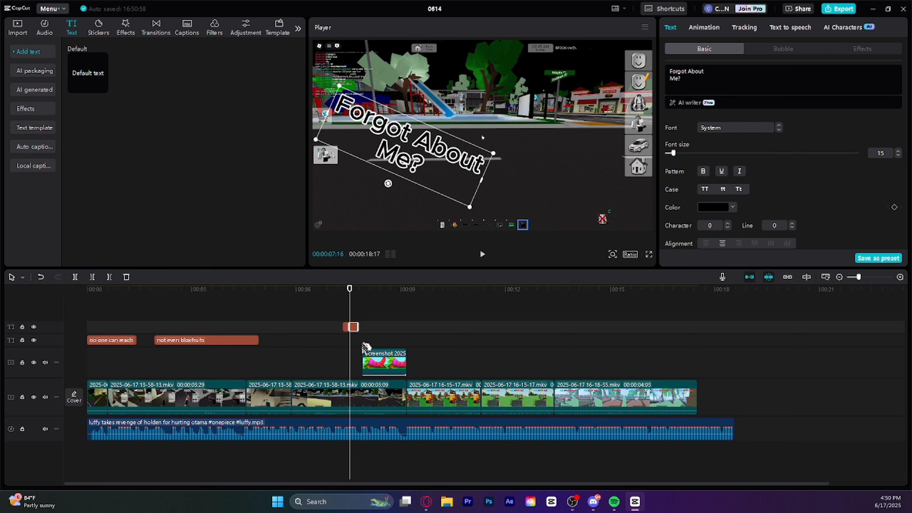
Trim the "not even bloxfruits" text's end to 00:00:03:22 and play the video from the start to check it
left_click_drag(350, 292, 217, 313)
left_click(237, 340)
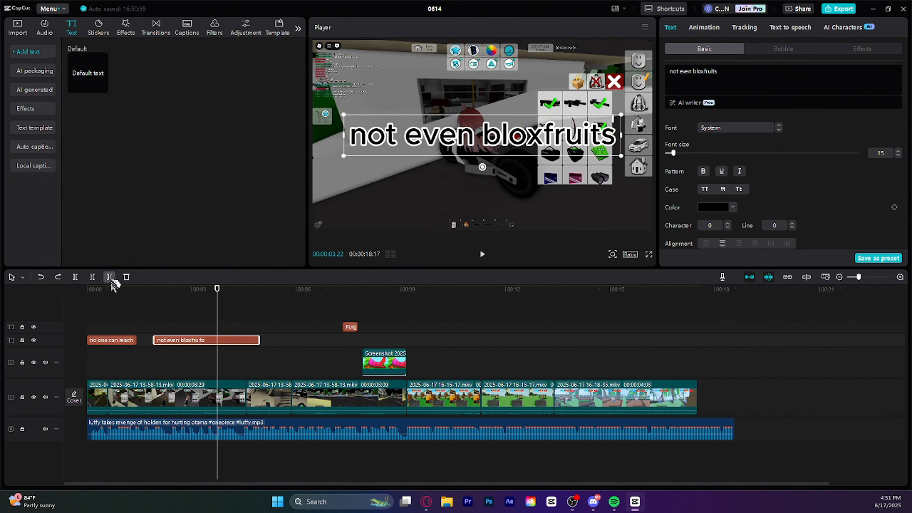
left_click(109, 277)
key("Home")
key("space")
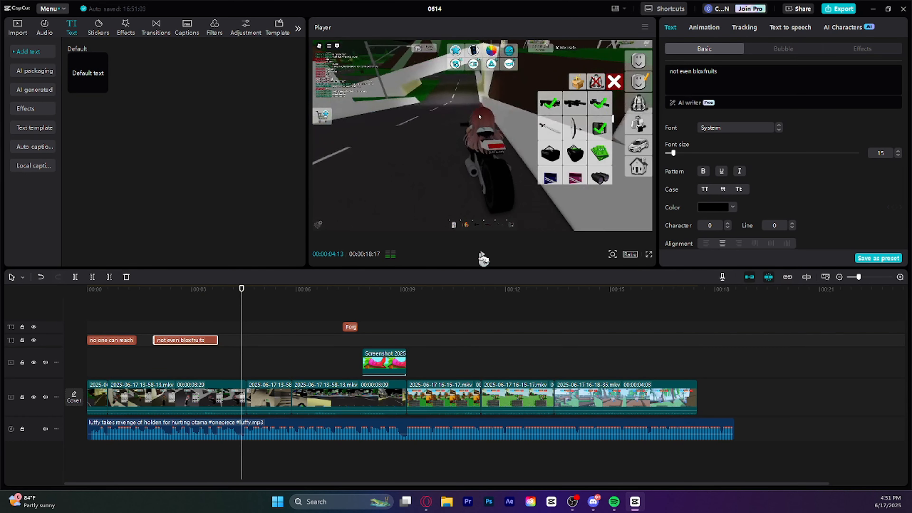
Try the Fade In and Type 2 entrance animations on the "no one can reach my player count" text and apply Type 1
left_click_drag(210, 297, 67, 309)
left_click(98, 340)
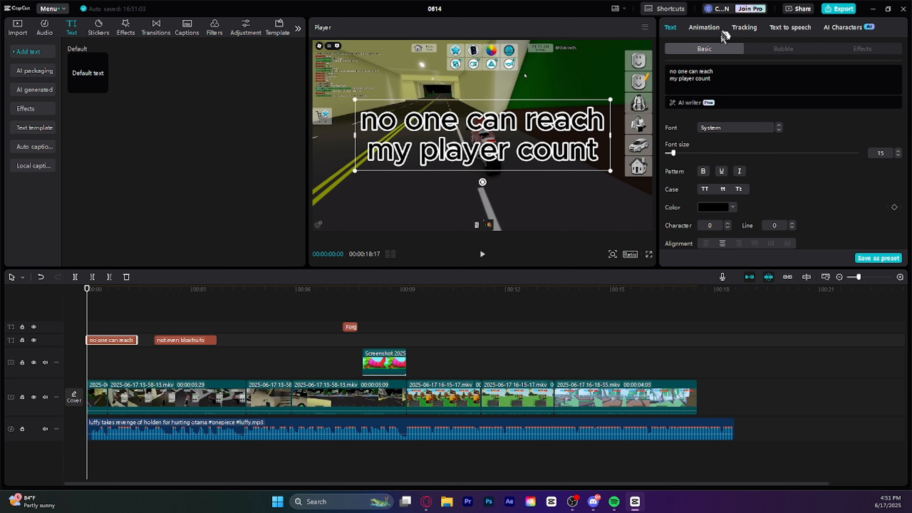
left_click(723, 34)
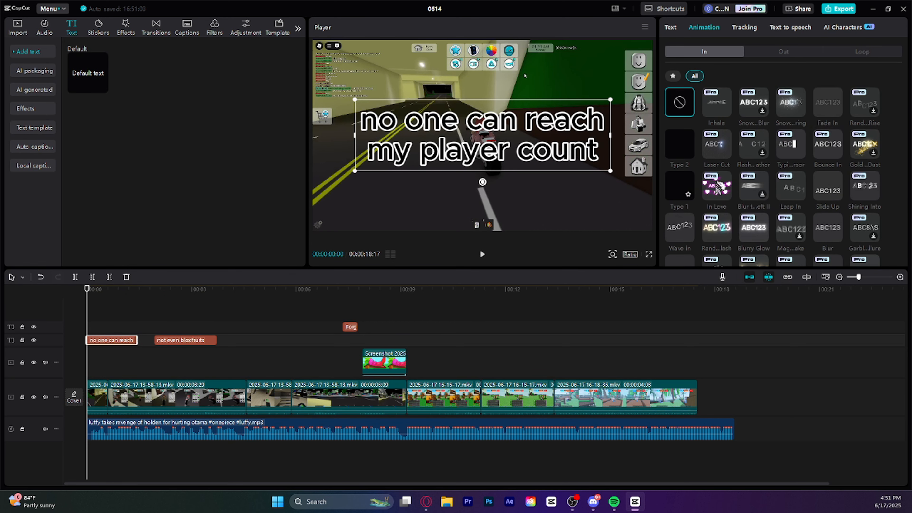
left_click(825, 110)
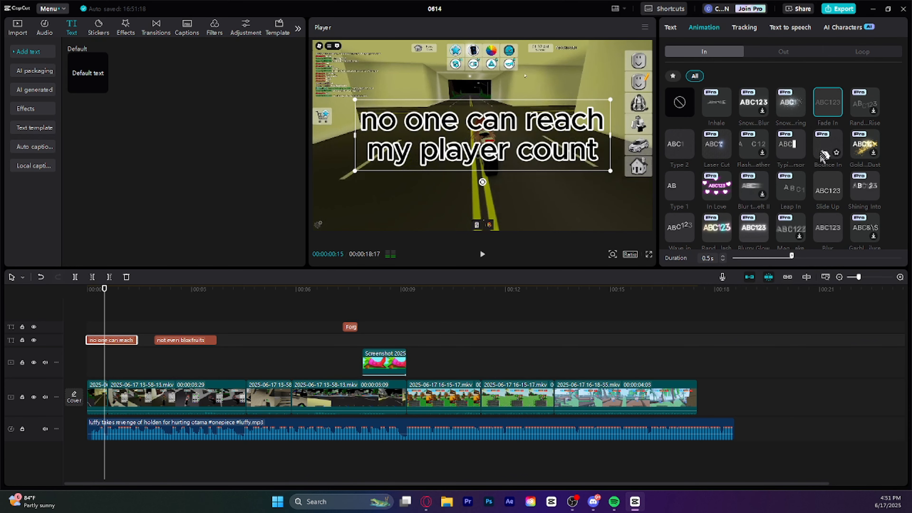
left_click(678, 151)
left_click(673, 189)
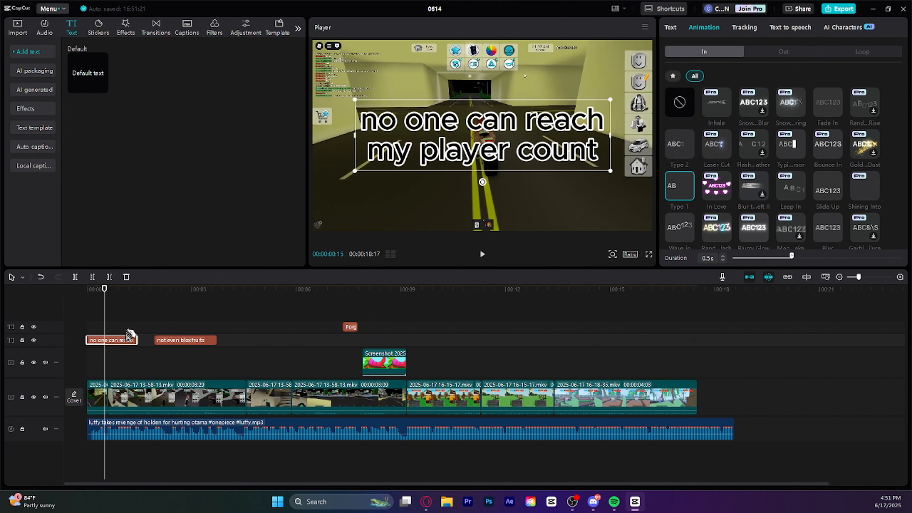
Apply the Expand exit animation to the "no one can reach my player count" text
left_click(776, 54)
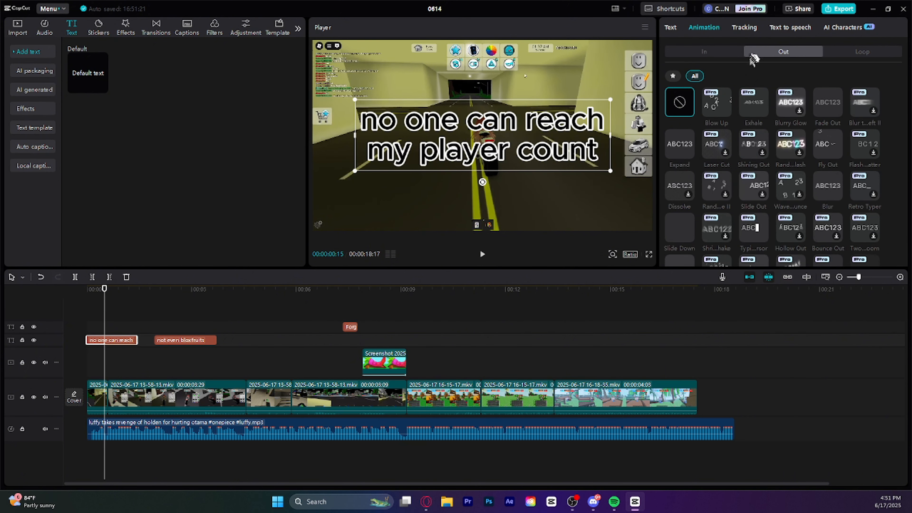
left_click(681, 152)
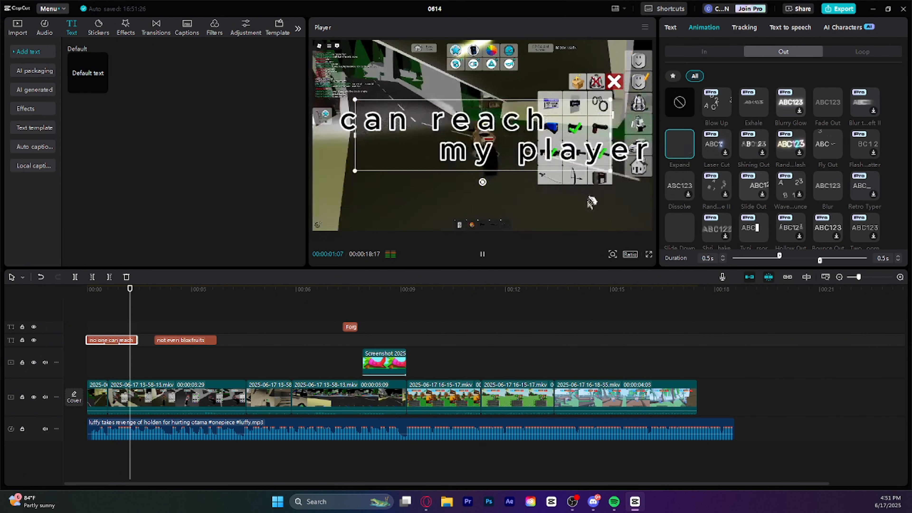
Apply the Type 1 entrance animation and the Expand exit animation to the "not even bloxfruits" text
left_click(180, 340)
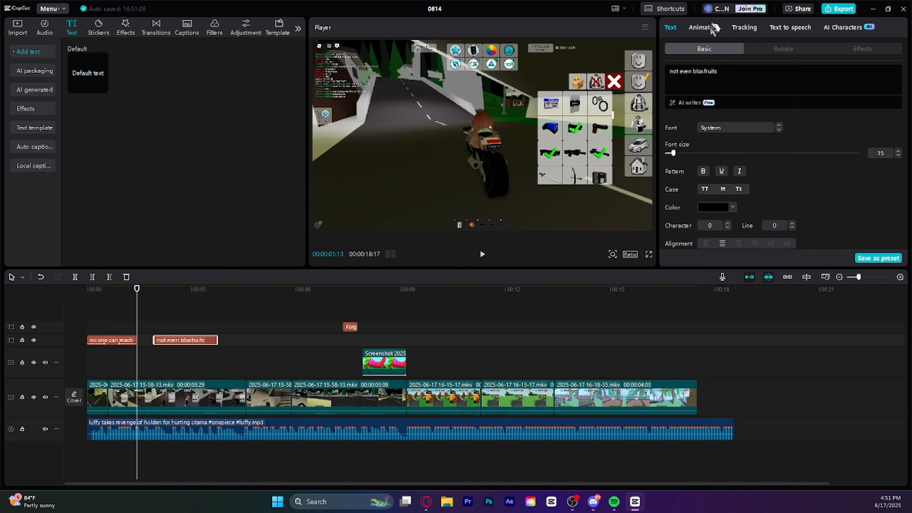
left_click(704, 27)
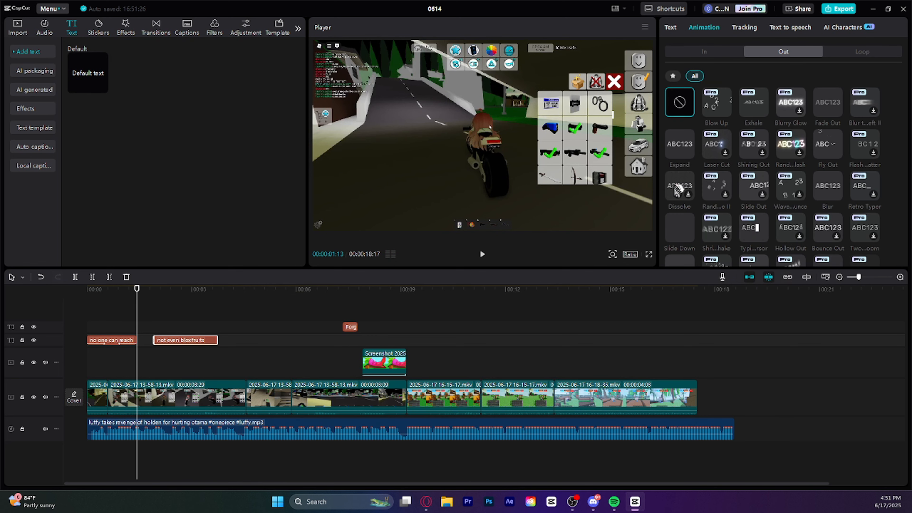
left_click(712, 54)
left_click(676, 192)
left_click(778, 55)
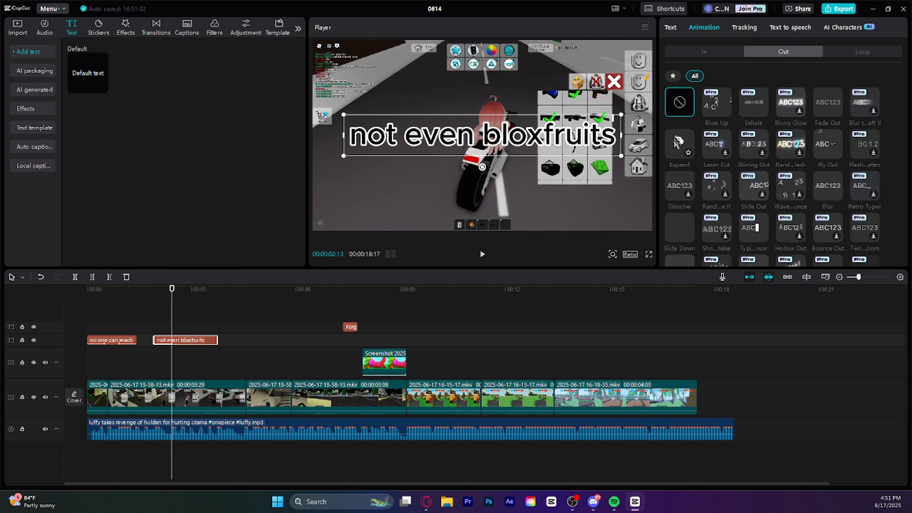
left_click(678, 149)
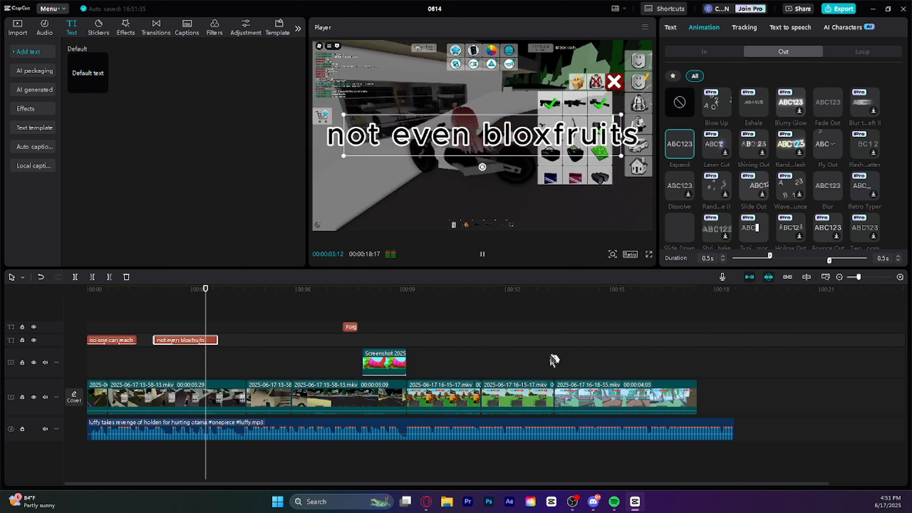
left_click(237, 322)
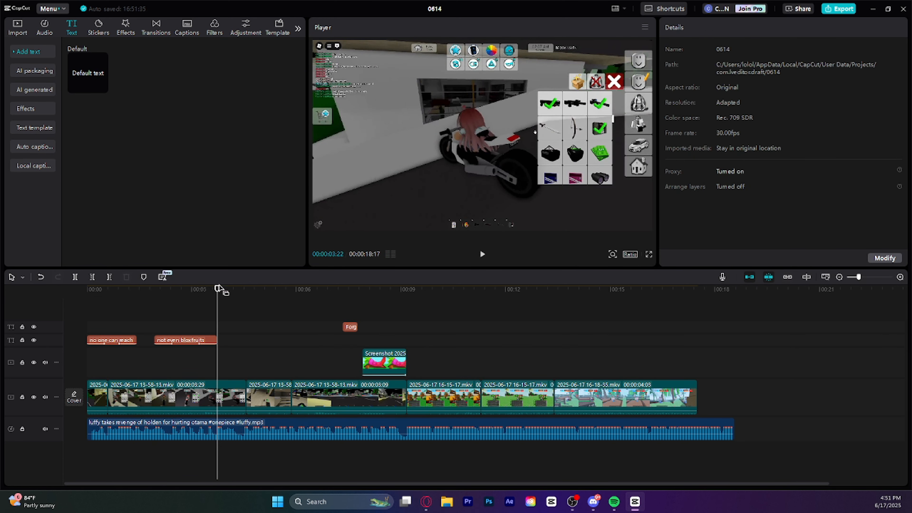
Play the video from the beginning to check the animations of the first two texts
left_click_drag(218, 290, 88, 294)
left_click(480, 255)
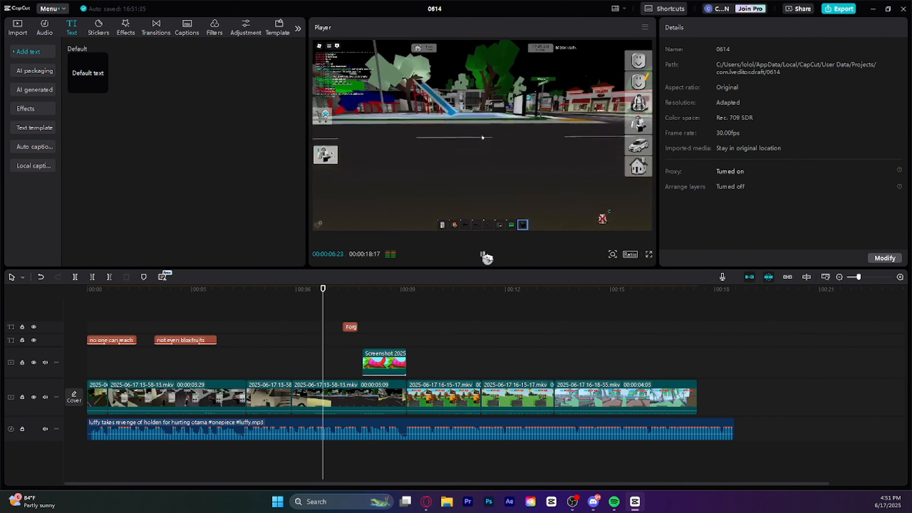
left_click(486, 256)
Apply the Type 2 entrance animation and the Fade Out exit animation to the "Forgot About Me?" text
left_click(346, 326)
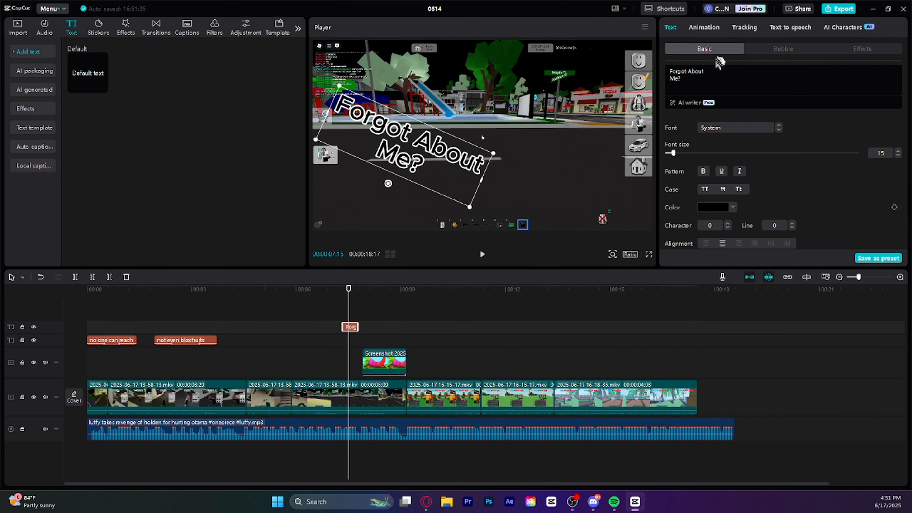
left_click(709, 33)
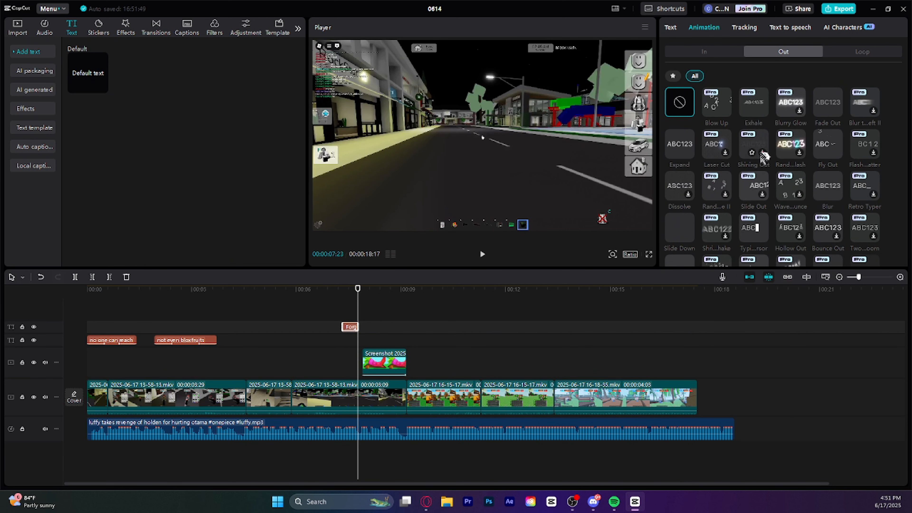
left_click(823, 108)
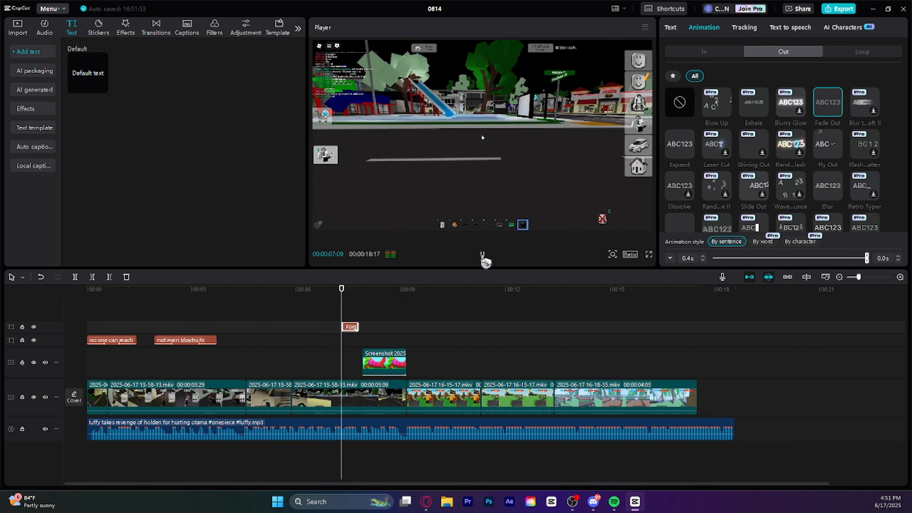
left_click(354, 297)
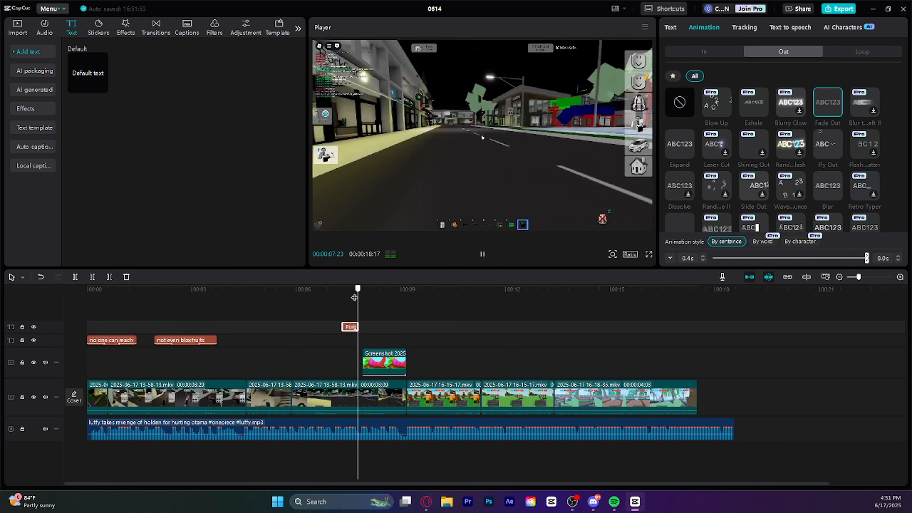
left_click_drag(355, 297, 350, 297)
left_click(686, 53)
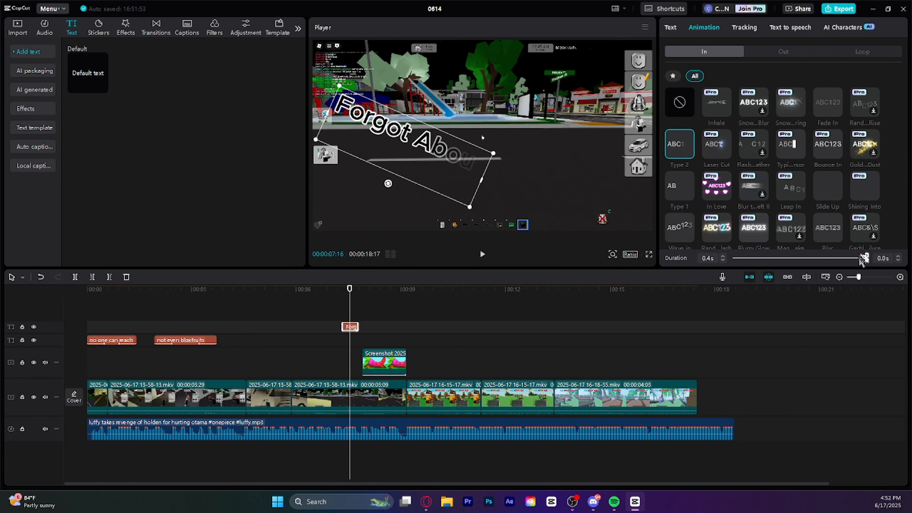
Try durations of 0.3 s for the entrance and 0.1 s for the exit animation of the "Forgot About Me?" text
left_click_drag(857, 258, 817, 265)
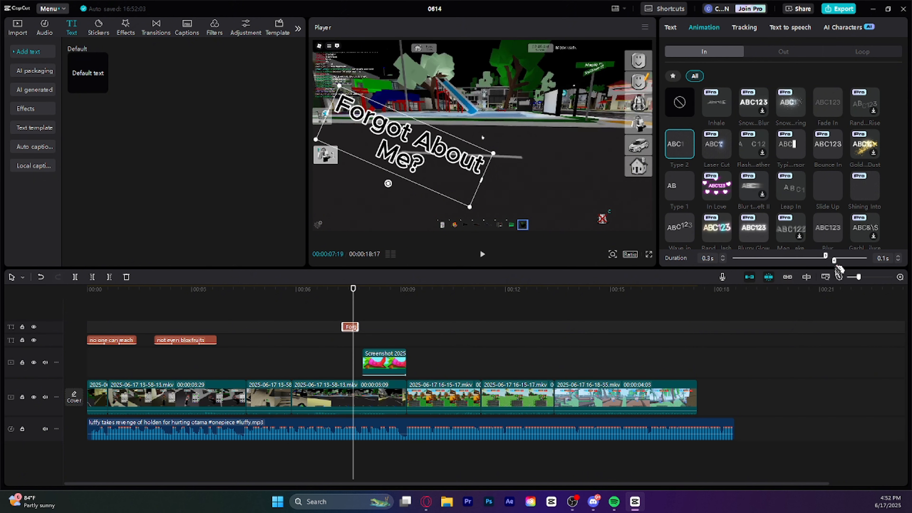
left_click_drag(830, 267, 827, 266)
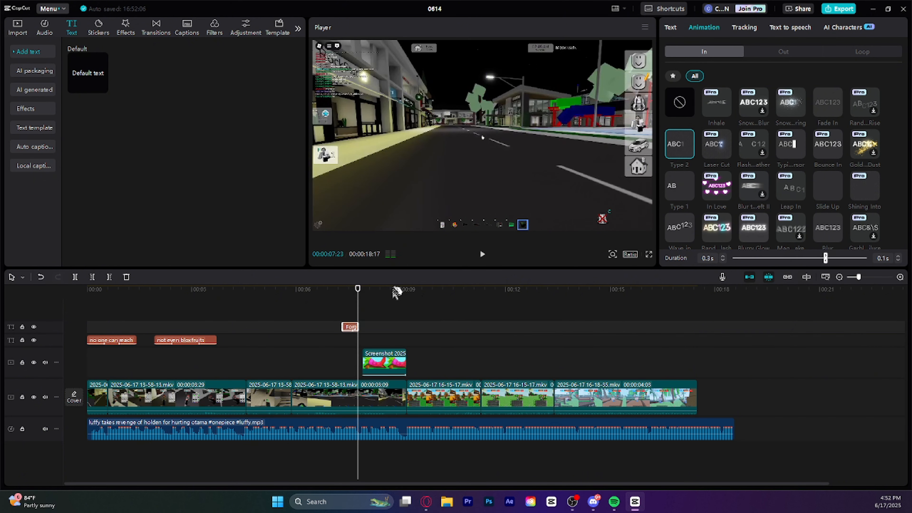
left_click_drag(358, 289, 343, 295)
key("space")
left_click(348, 291)
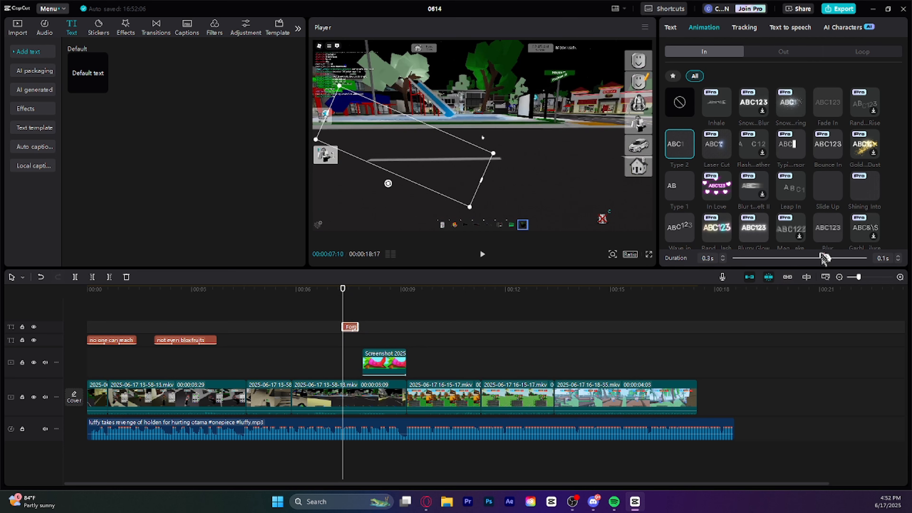
Set the entrance and exit animation durations of the "Forgot About Me?" text to 0.2 s each and play it to check
left_click_drag(822, 258, 824, 258)
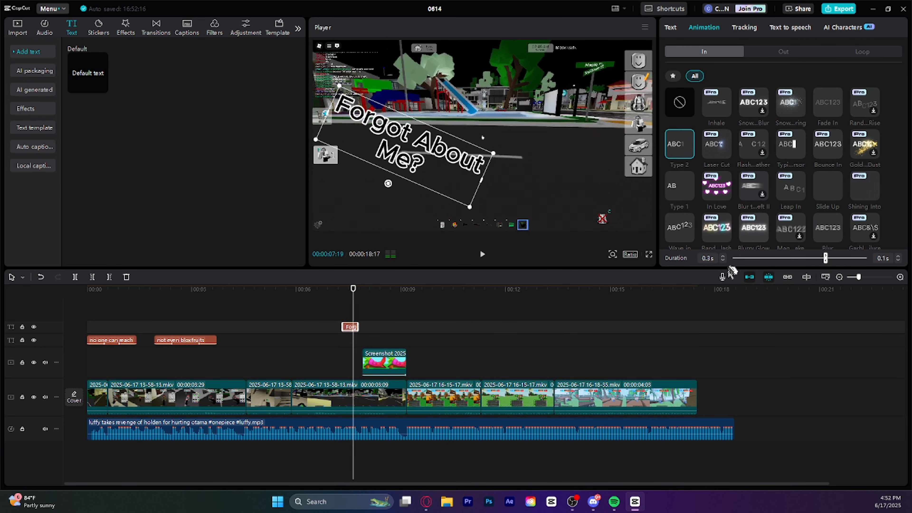
left_click(723, 260)
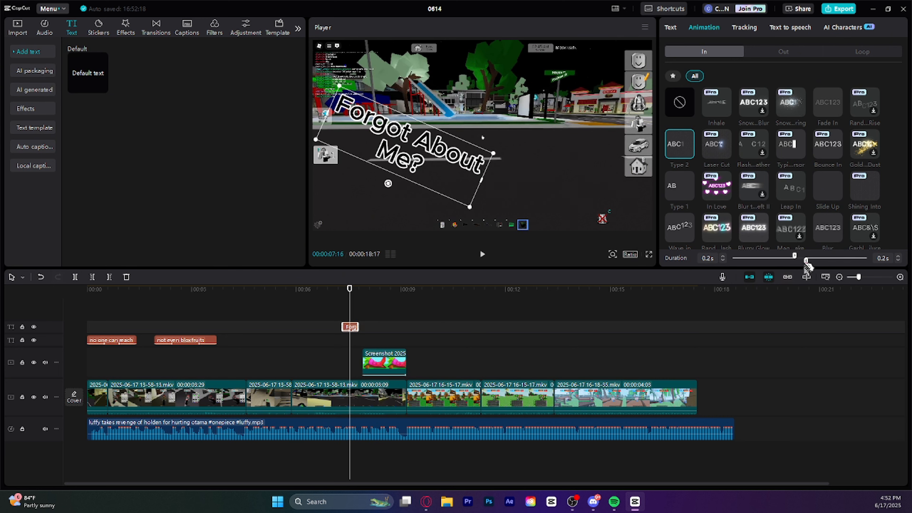
key("space")
key("space")
left_click(344, 288)
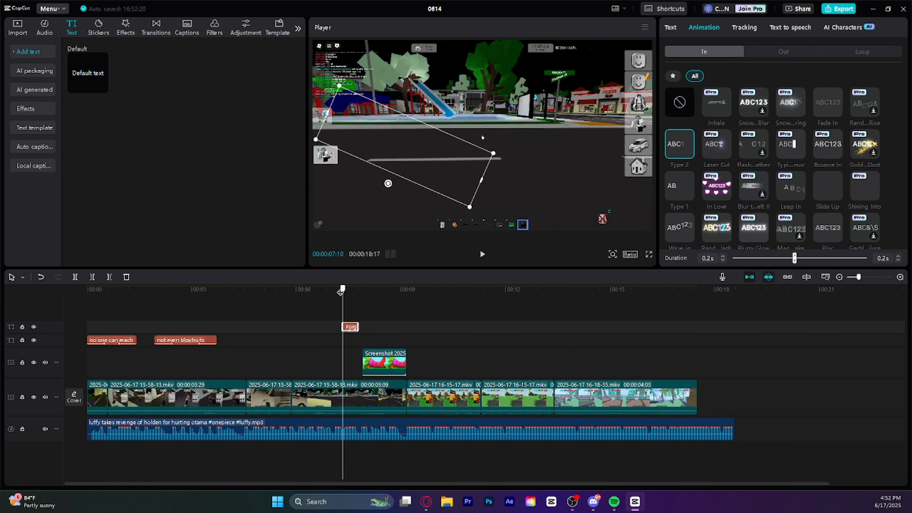
key("space")
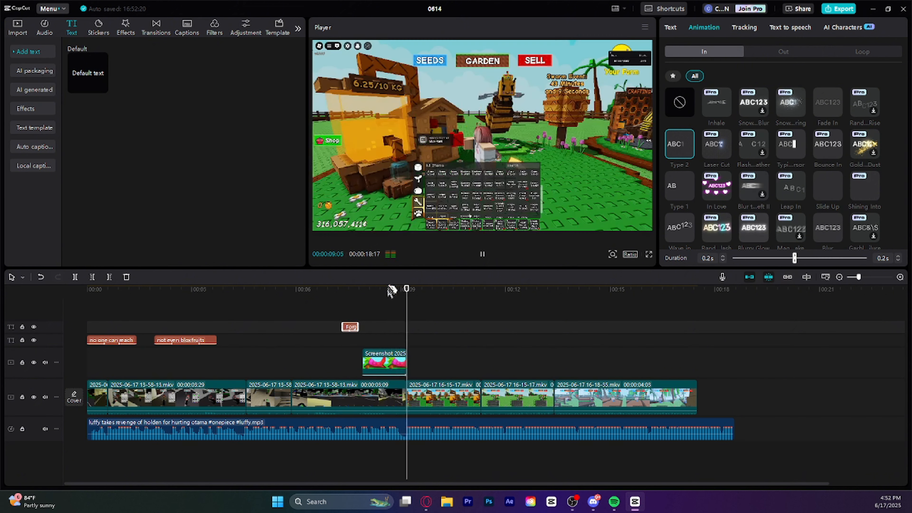
Play the video from the beginning to review the animated texts, and skim through the remaining garden clips
left_click_drag(433, 289, 48, 316)
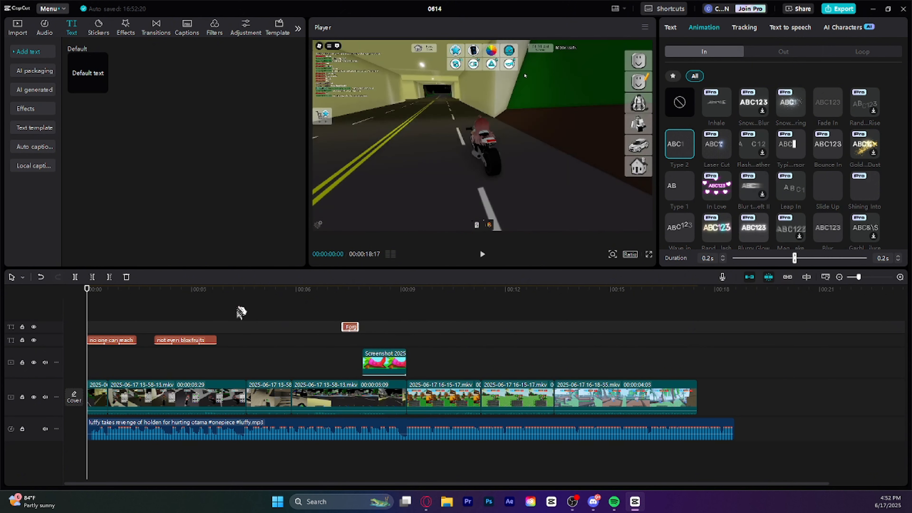
left_click(484, 257)
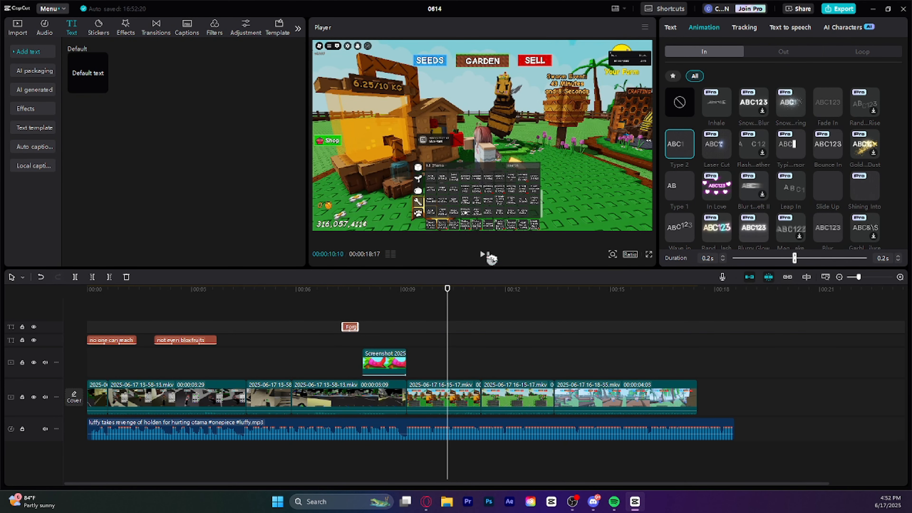
left_click_drag(446, 289, 404, 301)
left_click_drag(475, 307, 633, 357)
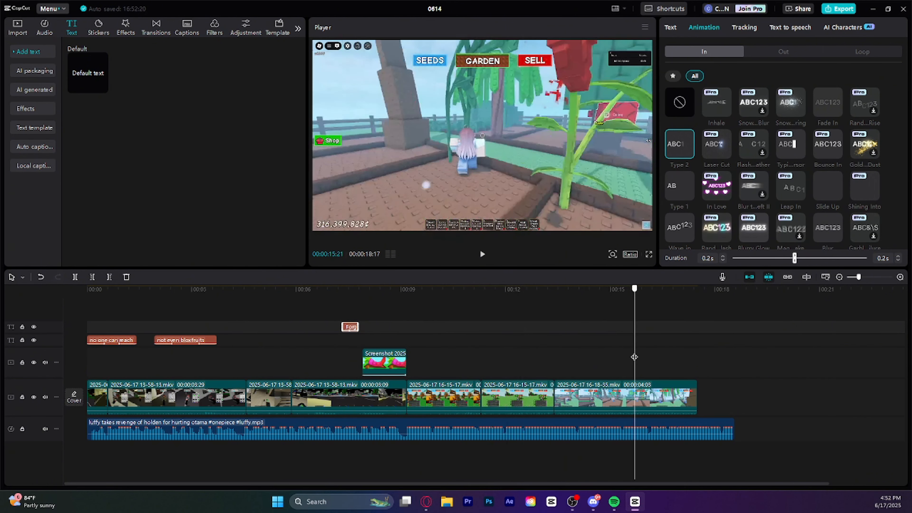
Add the Pull In II transition at each of the six cuts between the gameplay clips on the main track
left_click(156, 29)
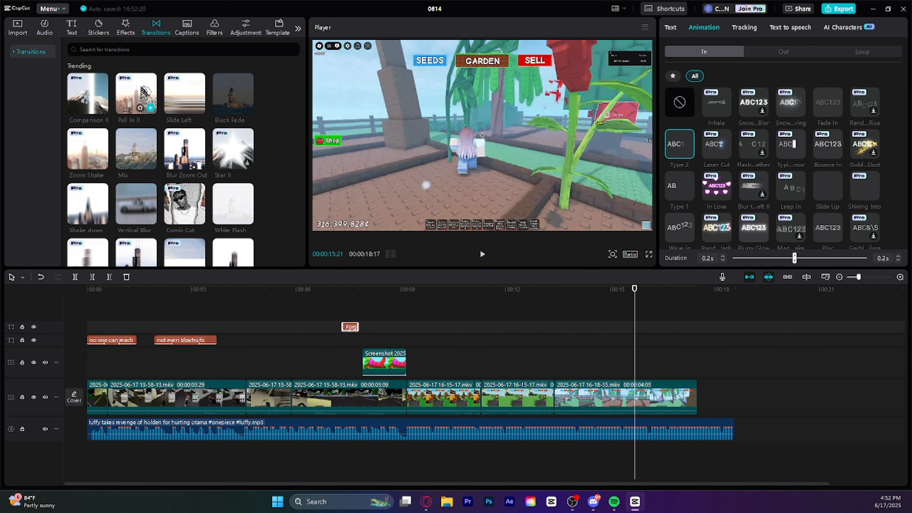
left_click_drag(157, 83, 107, 395)
left_click_drag(154, 122, 246, 395)
left_click_drag(306, 365, 292, 395)
left_click_drag(135, 104, 405, 388)
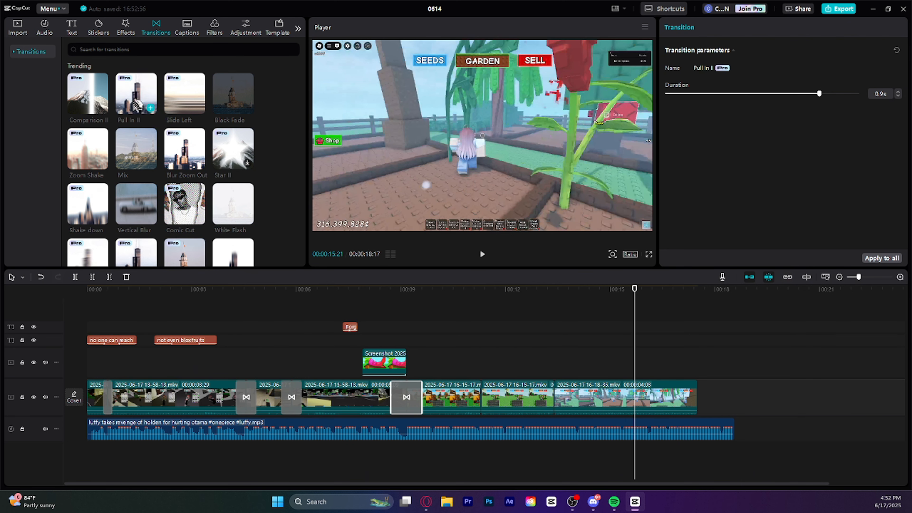
left_click_drag(136, 105, 481, 395)
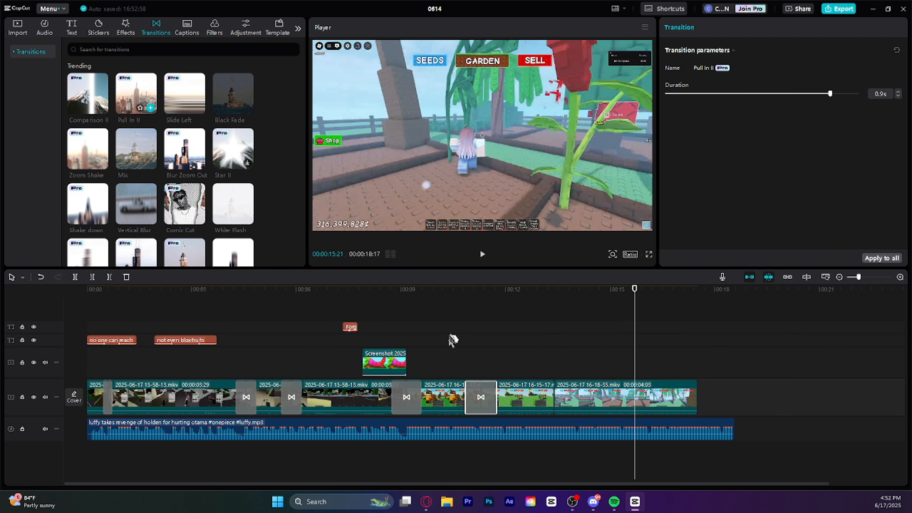
left_click_drag(136, 104, 547, 395)
left_click(517, 279)
left_click_drag(136, 104, 693, 372)
Play the whole video from the beginning to check the transitions between the clips
left_click_drag(632, 311, 27, 313)
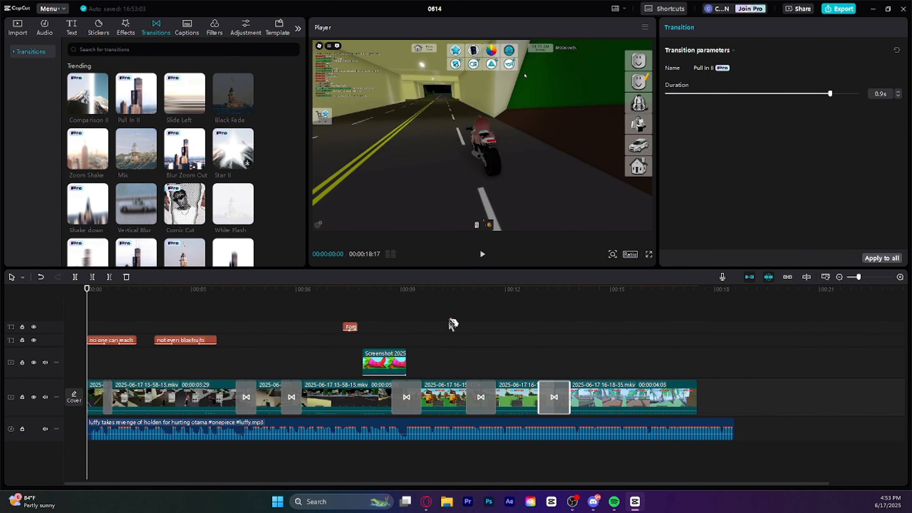
key("space")
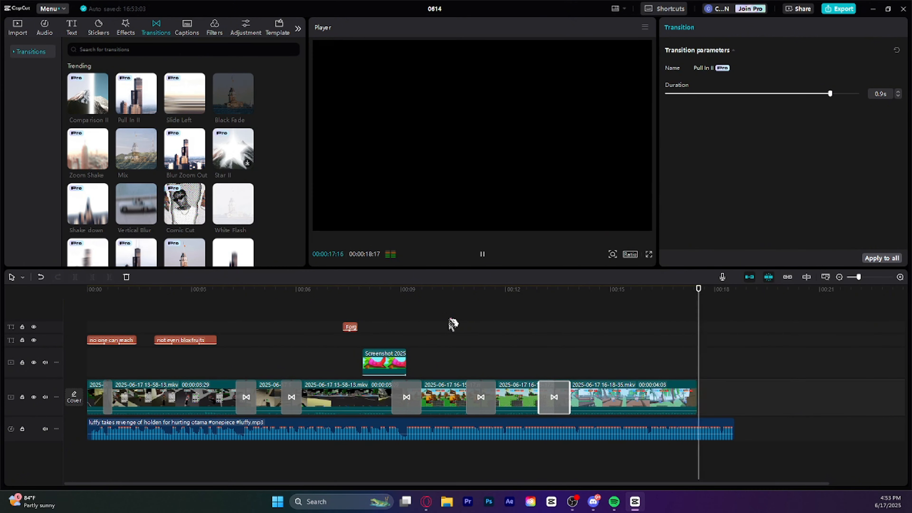
left_click_drag(733, 298, 251, 300)
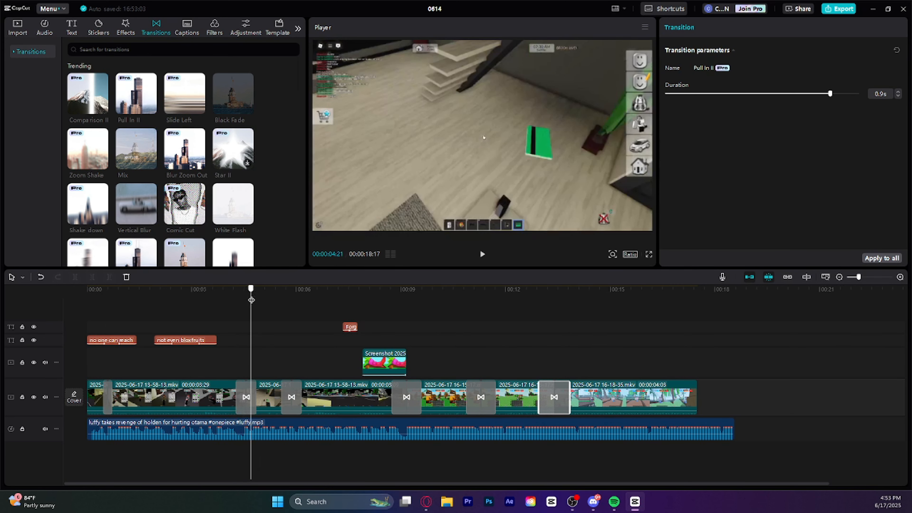
Turn the fourth gameplay clip, the one under the screenshot overlay, into a compound clip and save it as a preset
left_click(17, 27)
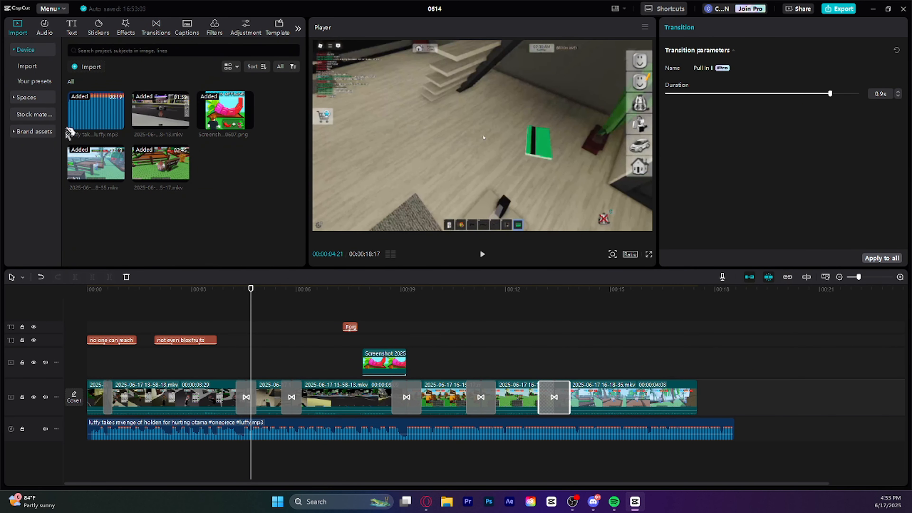
left_click(33, 82)
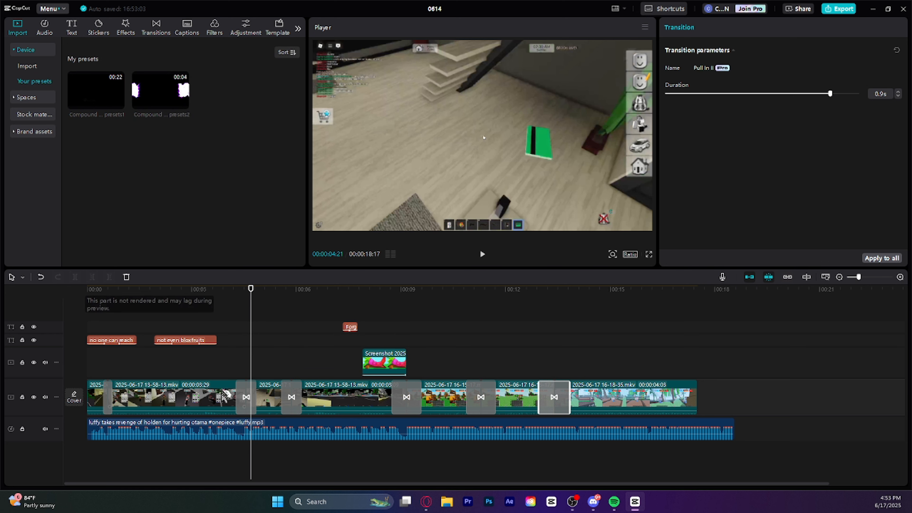
right_click(345, 402)
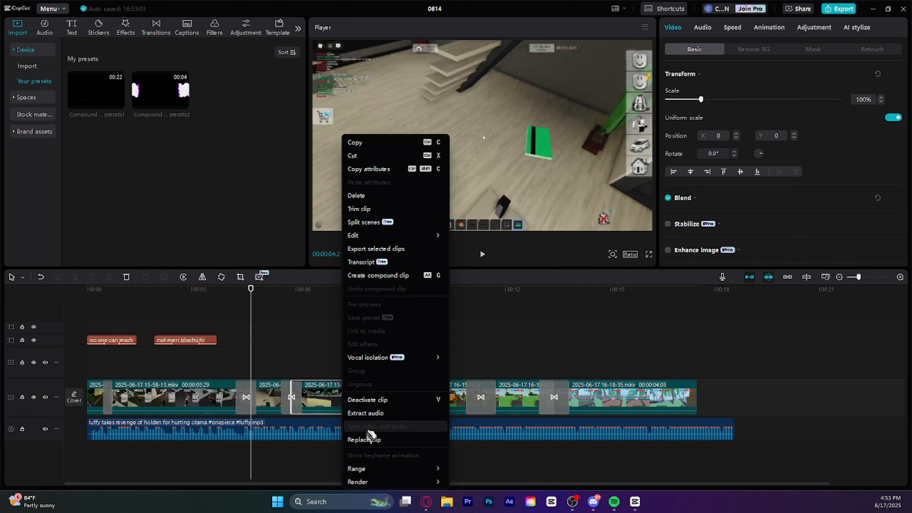
left_click(373, 275)
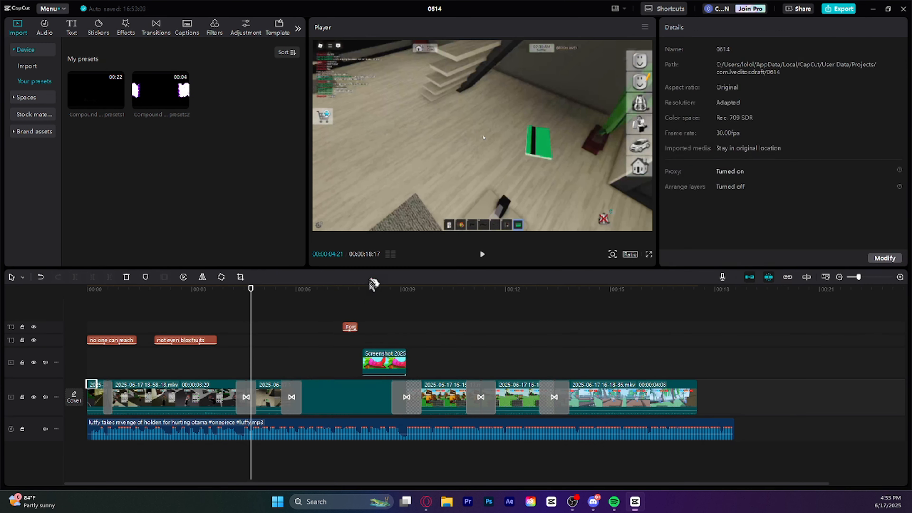
right_click(347, 398)
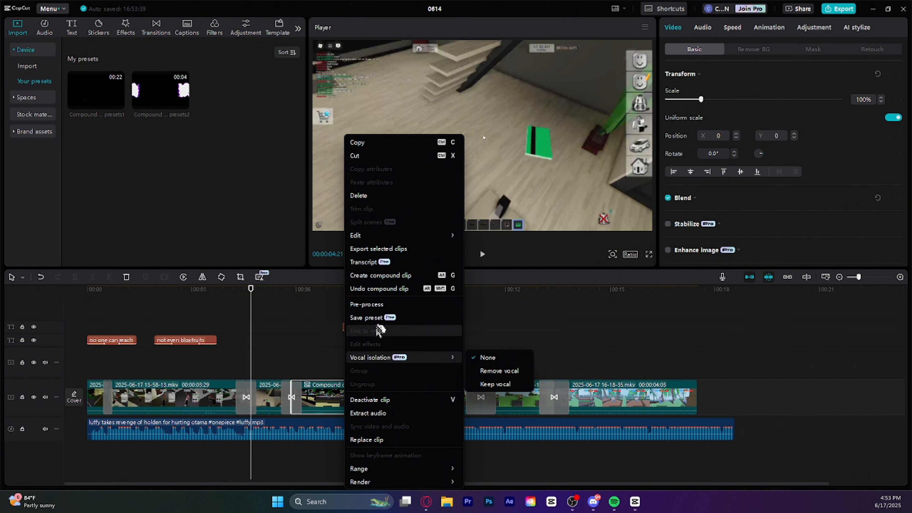
left_click(400, 319)
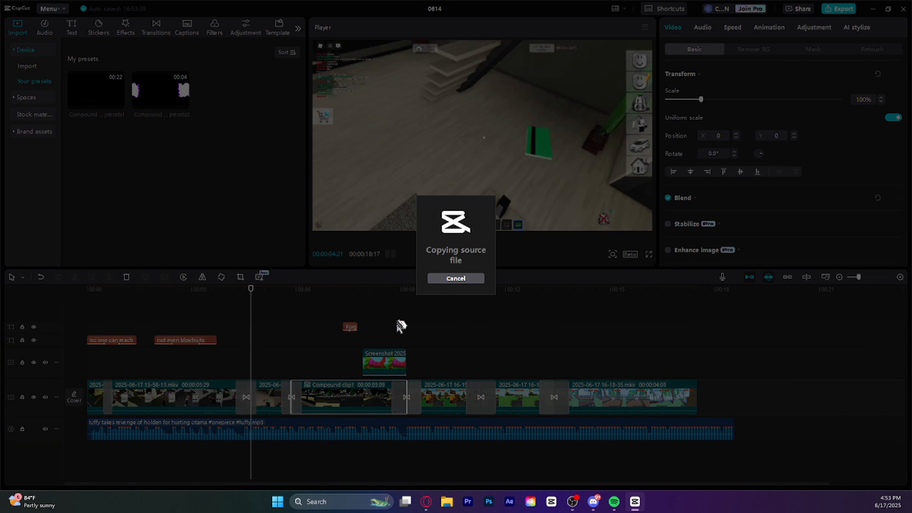
Delete the newly saved compound-clip preset and undo the compound clip on the main track
right_click(207, 102)
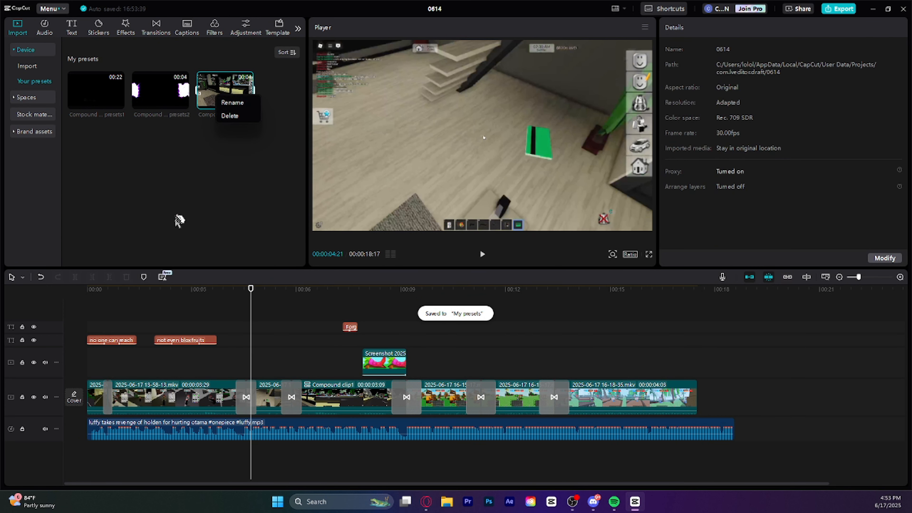
left_click(242, 116)
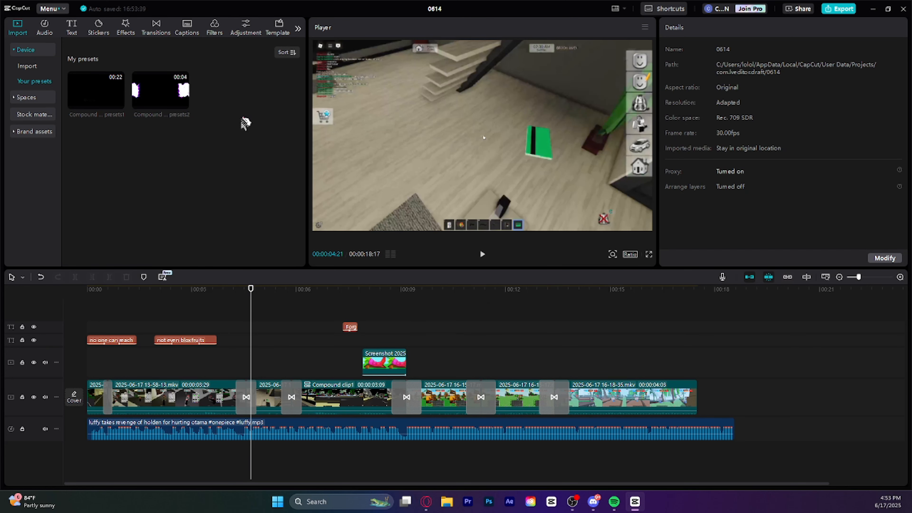
right_click(341, 391)
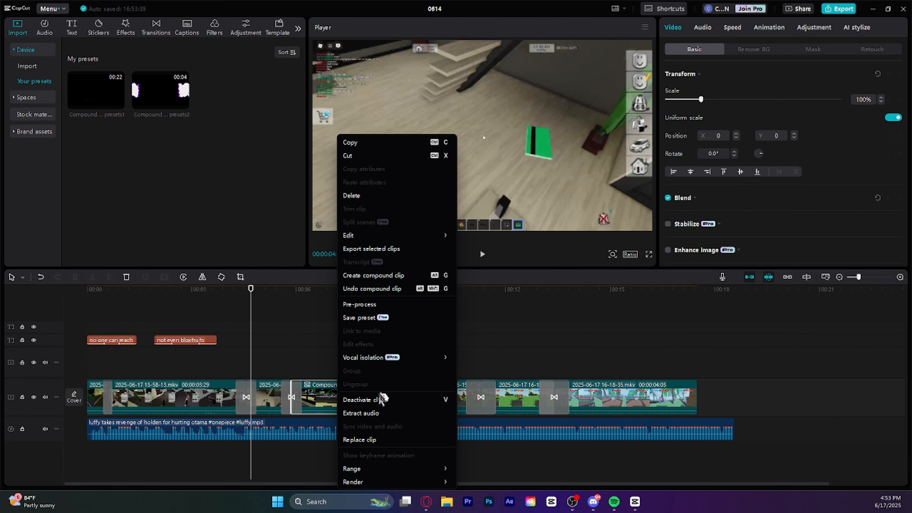
left_click(375, 292)
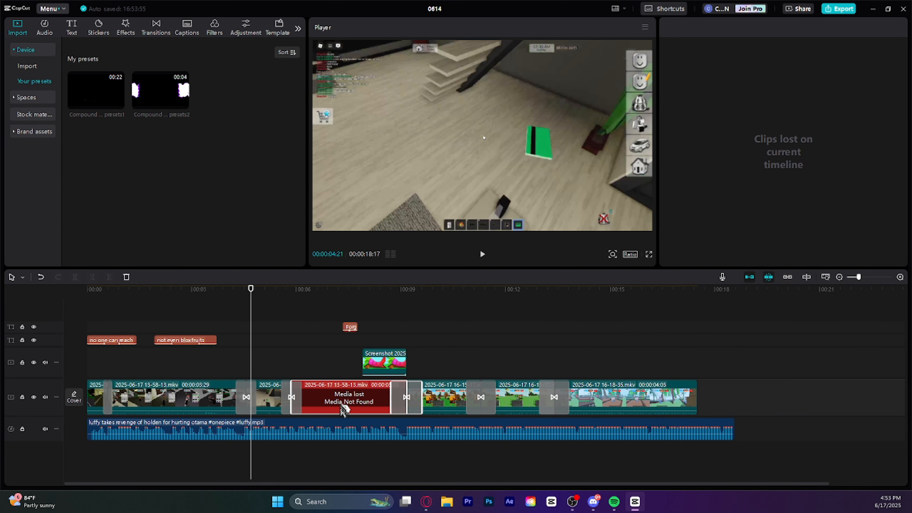
Cut the lost fourth clip and paste it back in place, and undo the recent edits to recover its footage
left_click(482, 317)
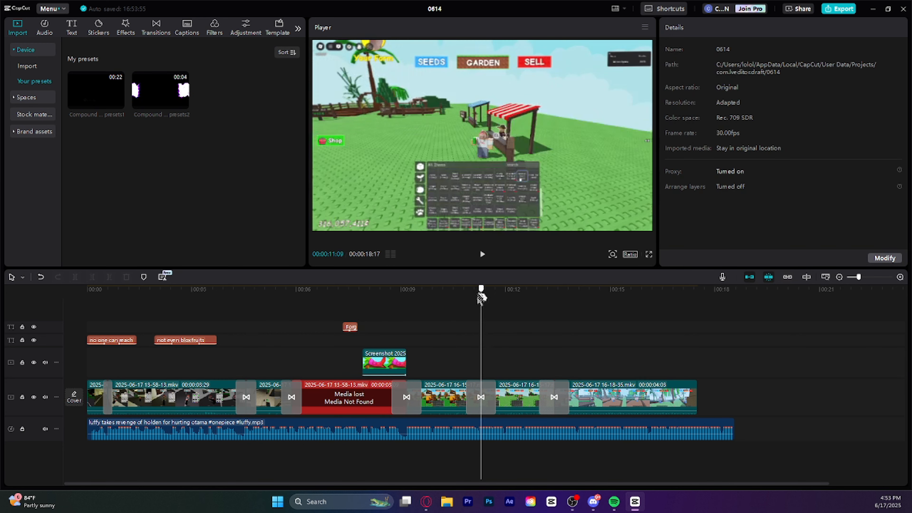
left_click_drag(482, 294, 291, 305)
left_click(334, 402)
right_click(334, 402)
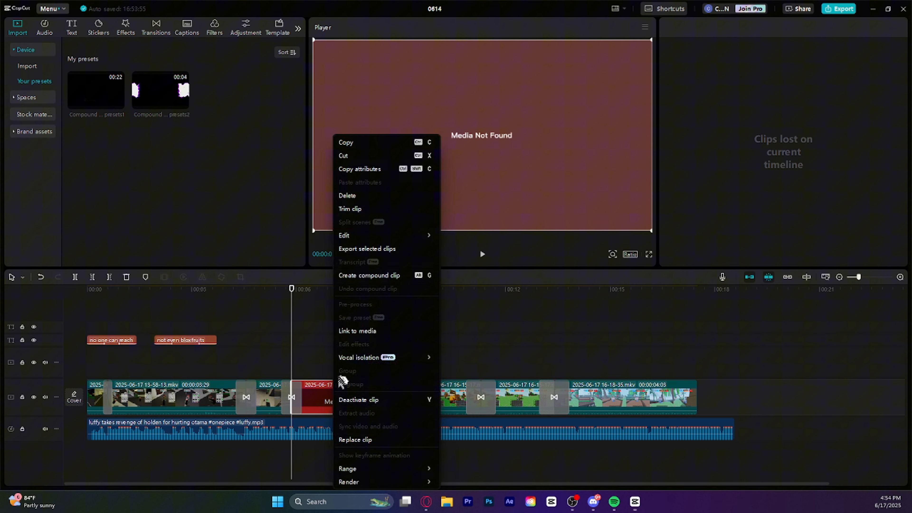
left_click(357, 158)
left_click(27, 65)
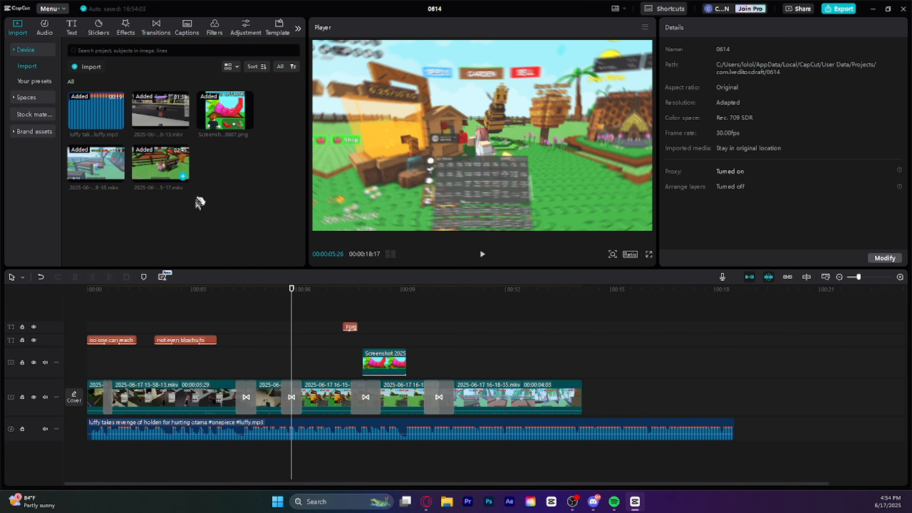
key("ctrl+v")
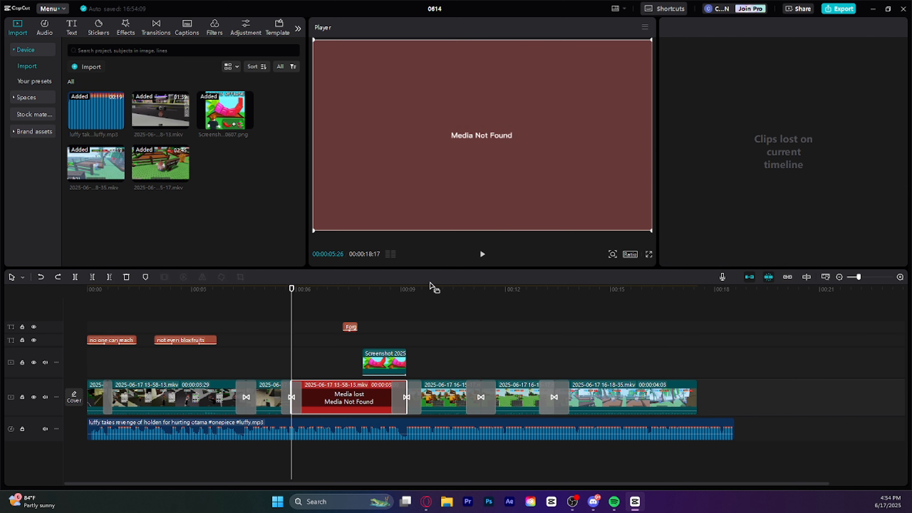
key("ctrl+z")
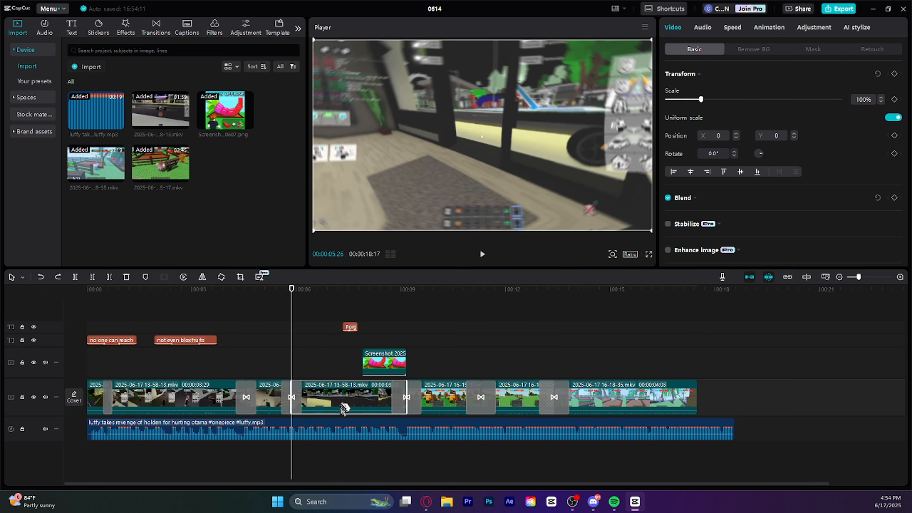
Try the 22-second compound-clip preset as an overlay from the start of the video, and remove it after playback
left_click(35, 82)
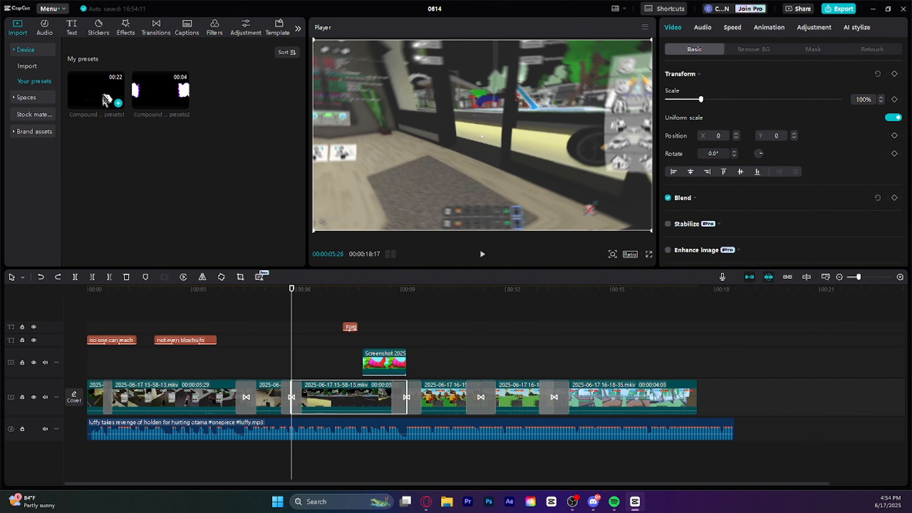
left_click_drag(106, 100, 182, 289)
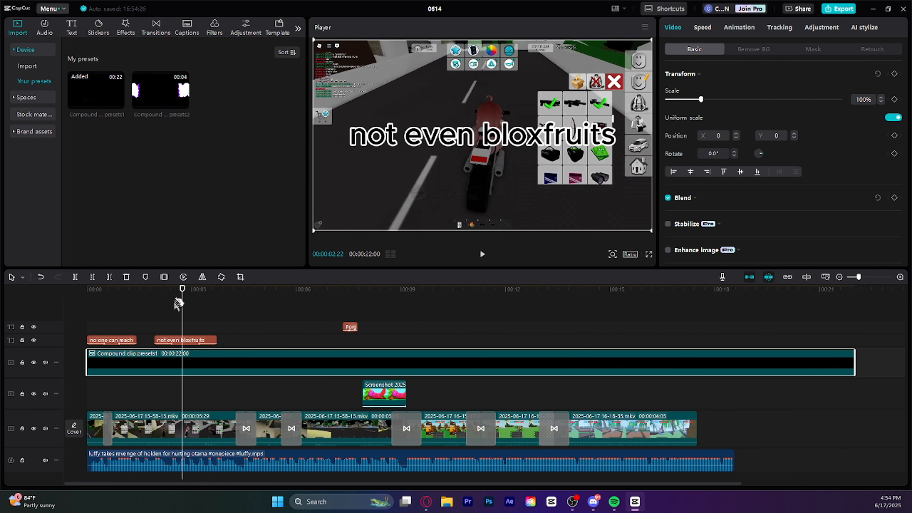
key("Home")
left_click(482, 255)
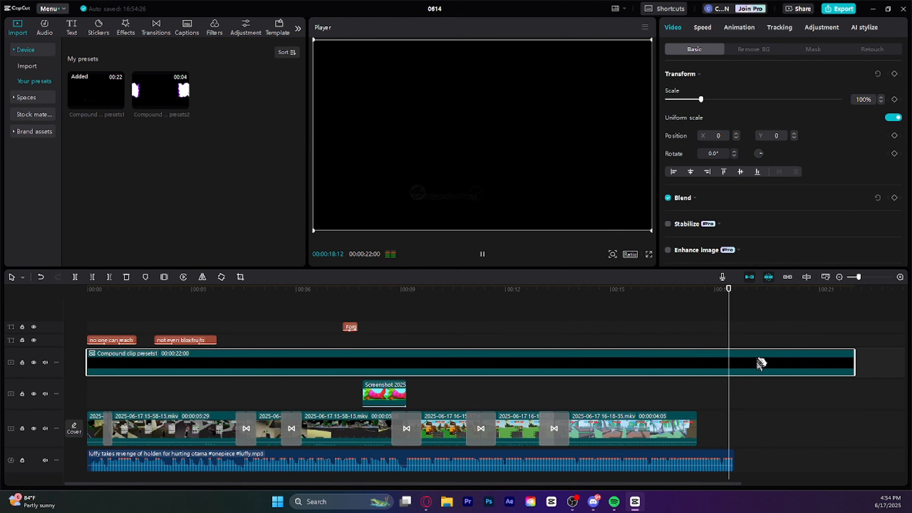
right_click(760, 363)
left_click(771, 199)
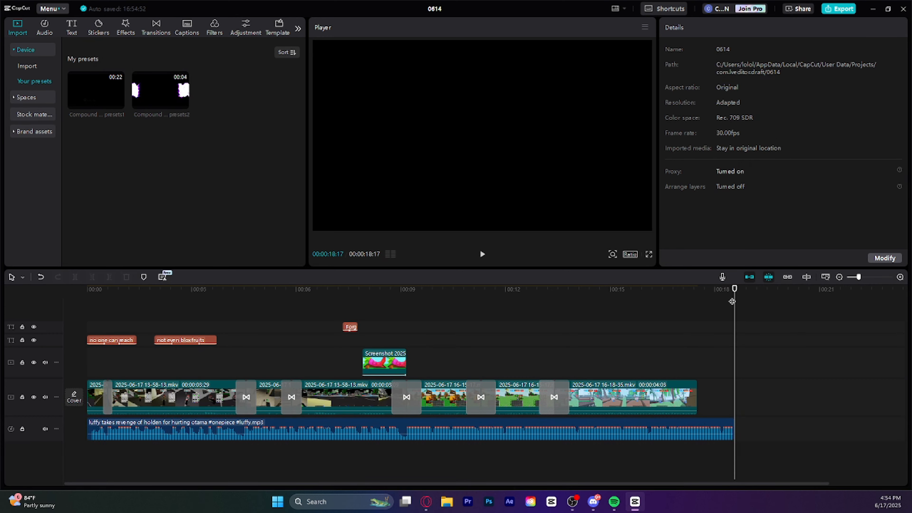
Add a default text right after the last gameplay clip and replace its wording with the channel name
mouse_move(732, 301)
left_mouse_down()
mouse_move(645, 295)
mouse_move(728, 295)
left_mouse_up()
left_click(71, 29)
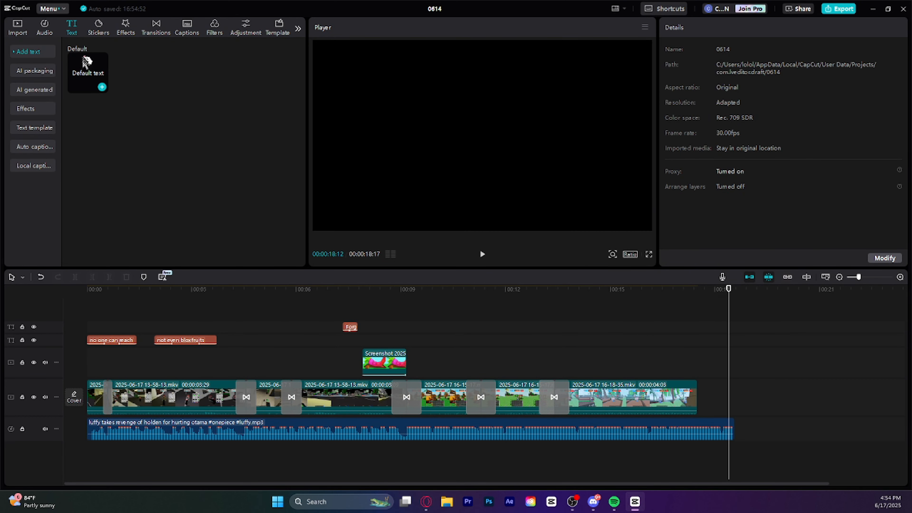
left_click_drag(86, 63, 699, 373)
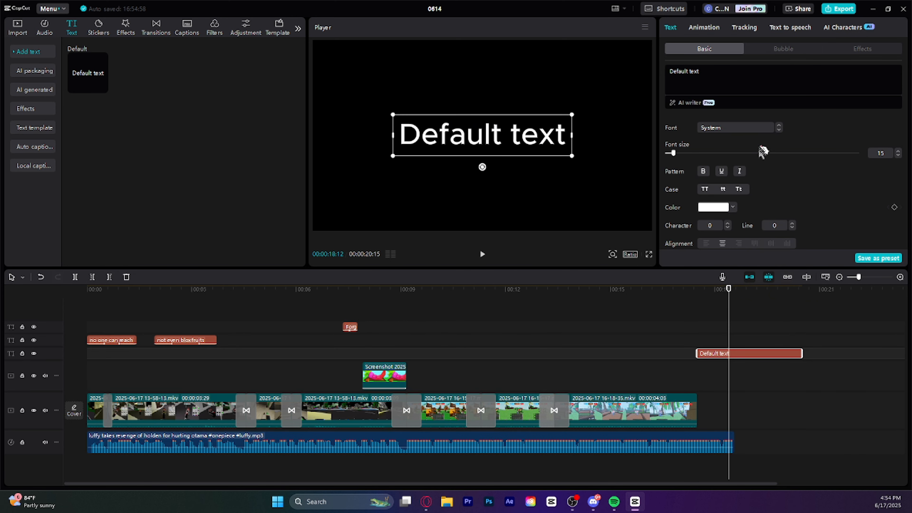
key("BackSpace")
key("BackSpace")
key("BackSpace")
key("BackSpace")
key("BackSpace")
key("BackSpace")
key("BackSpace")
key("BackSpace")
key("BackSpace")
key("BackSpace")
key("BackSpace")
key("BackSpace")
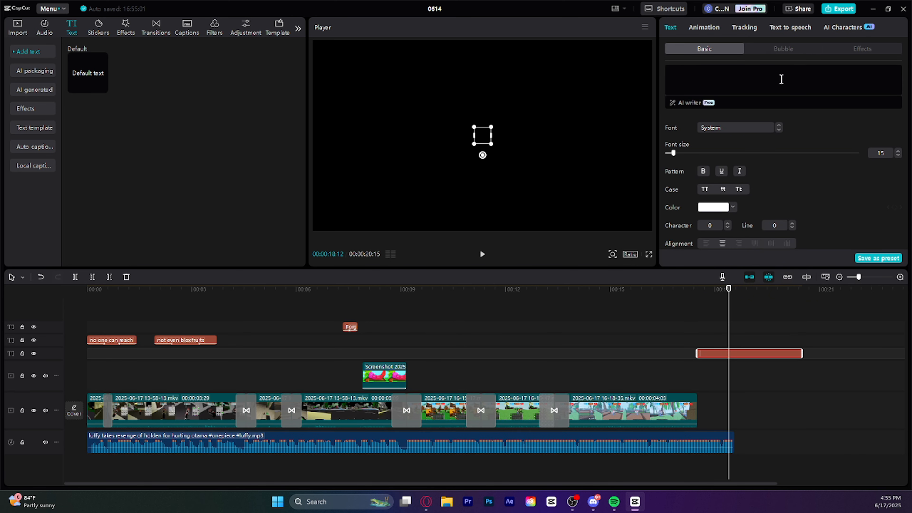
type("Chrt")
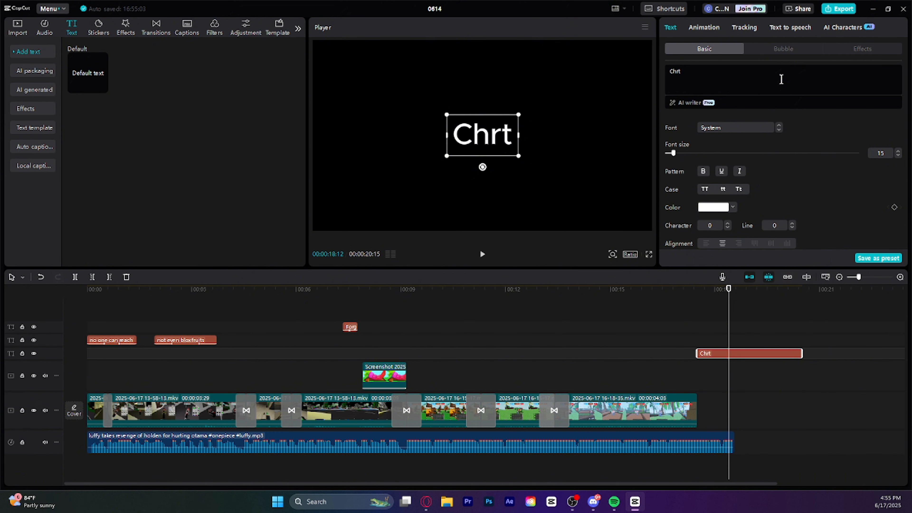
key("BackSpace")
type("isGuardian")
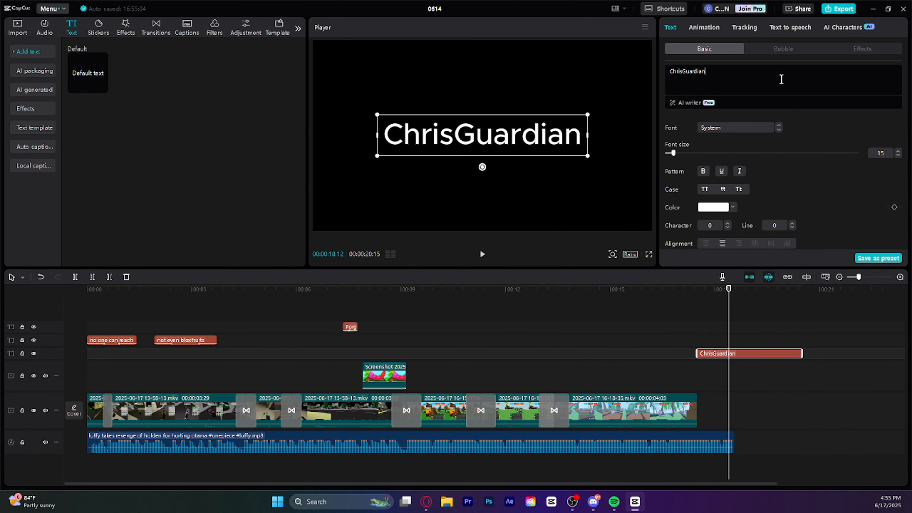
type("Playz")
Add the lines "Thank You For 270" and "Subscribers" below the channel name in the closing text
key("Return")
type("Thank")
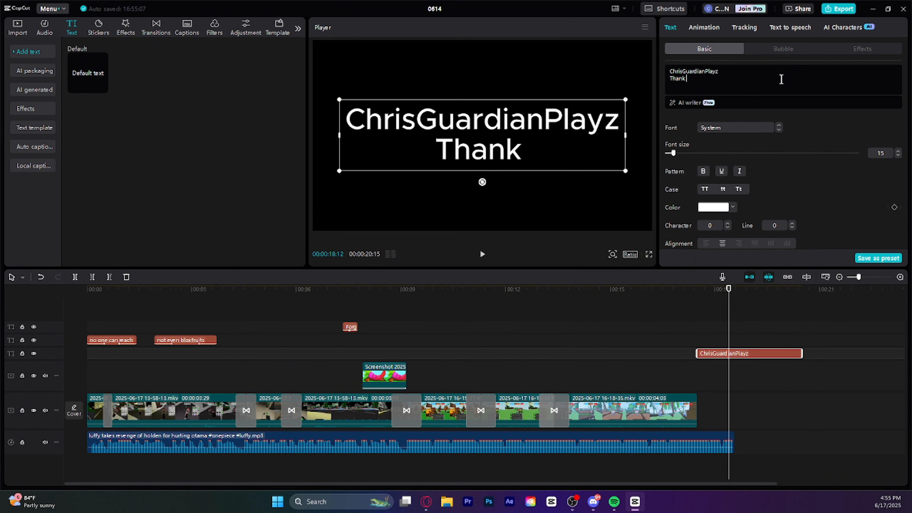
type(" You For 2")
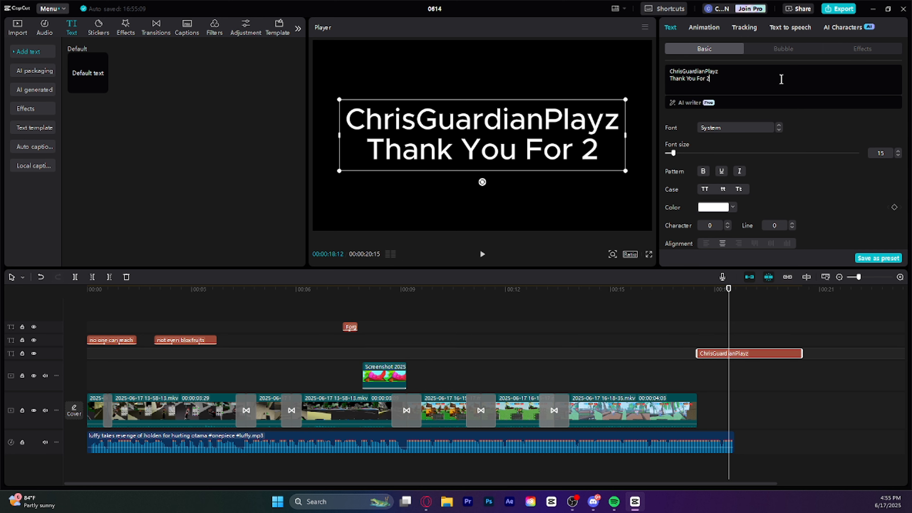
type("70")
key("Return")
type("A")
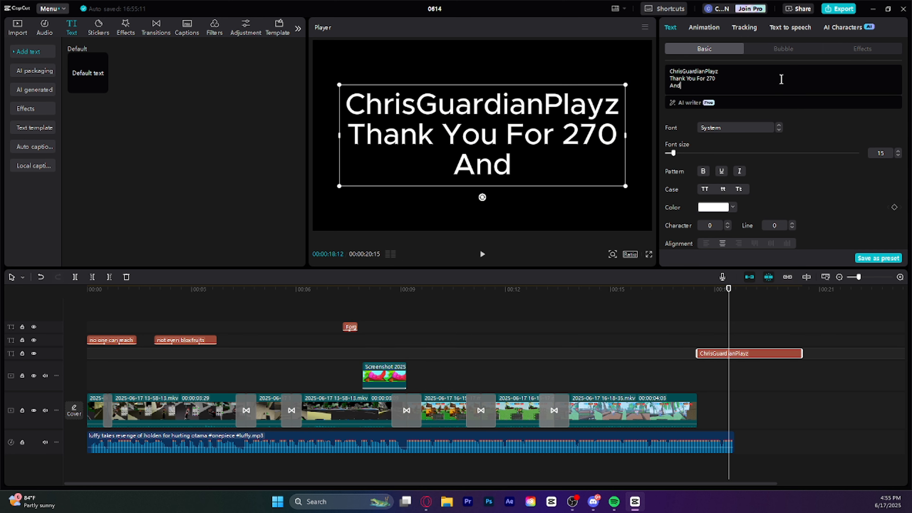
type("nd")
key("BackSpace")
key("BackSpace")
key("BackSpace")
type("Subscrib")
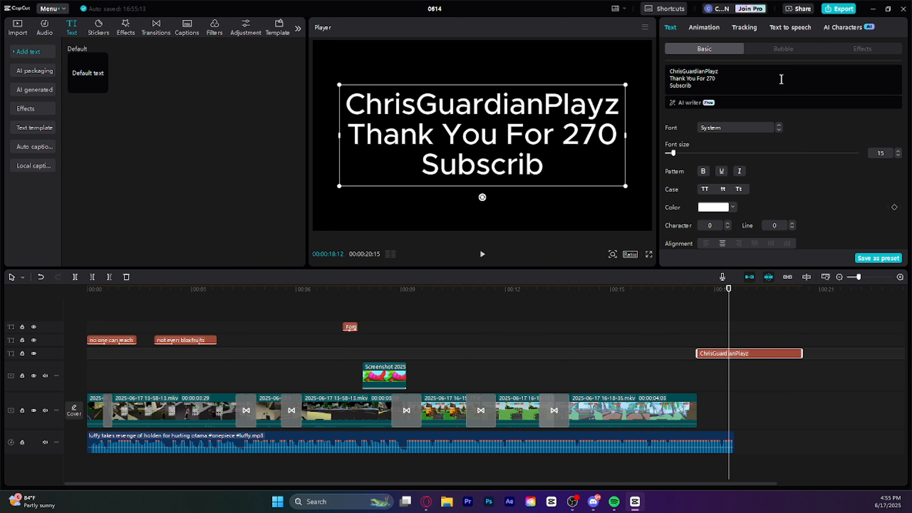
key("BackSpace")
type("bers")
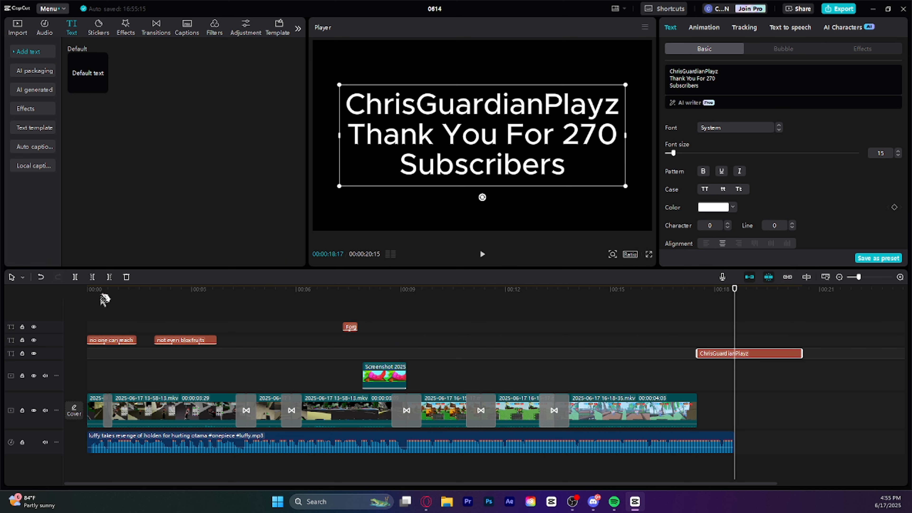
Trim the closing text to the end of the music and give it the Shine loop animation with a speed of 1.1 s
left_click(110, 277)
left_click(716, 30)
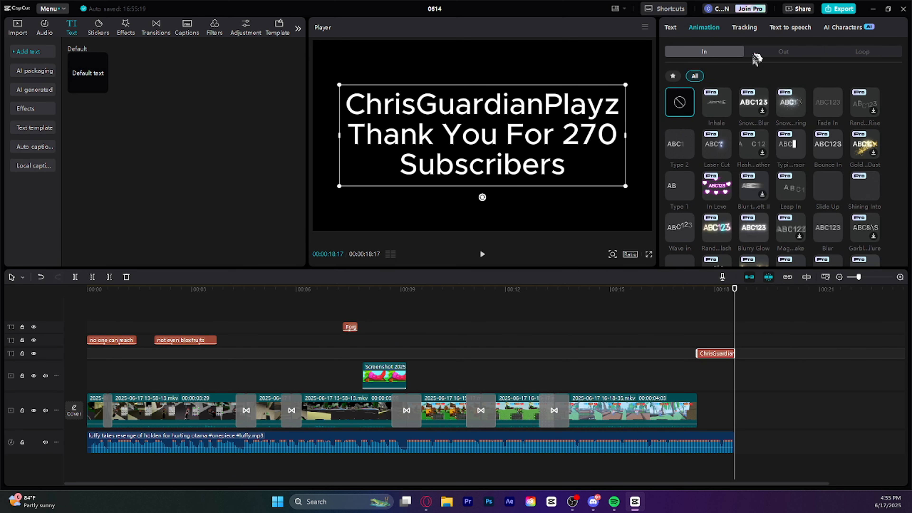
left_click(881, 57)
left_click(750, 108)
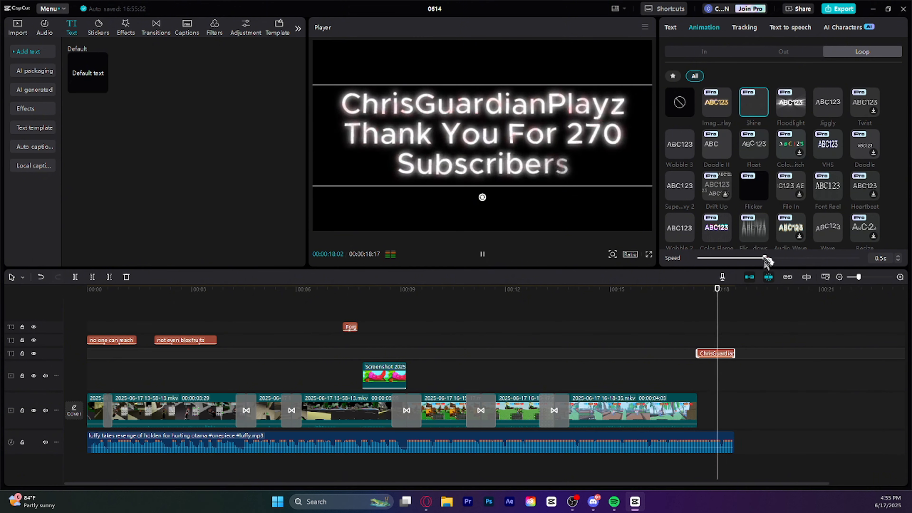
Play the whole video from the beginning to check the closing text, and return to the last garden clip
left_click_drag(718, 307, 44, 317)
key("space")
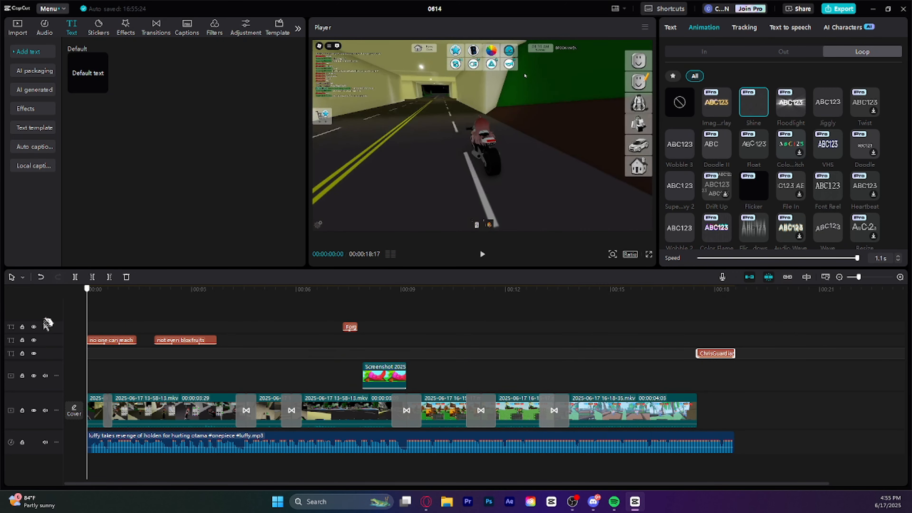
left_click(482, 255)
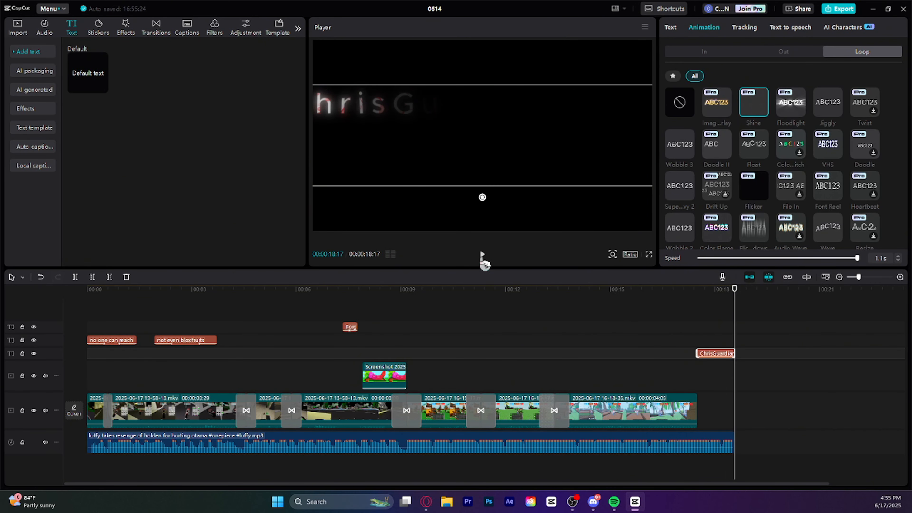
left_click_drag(730, 296, 630, 389)
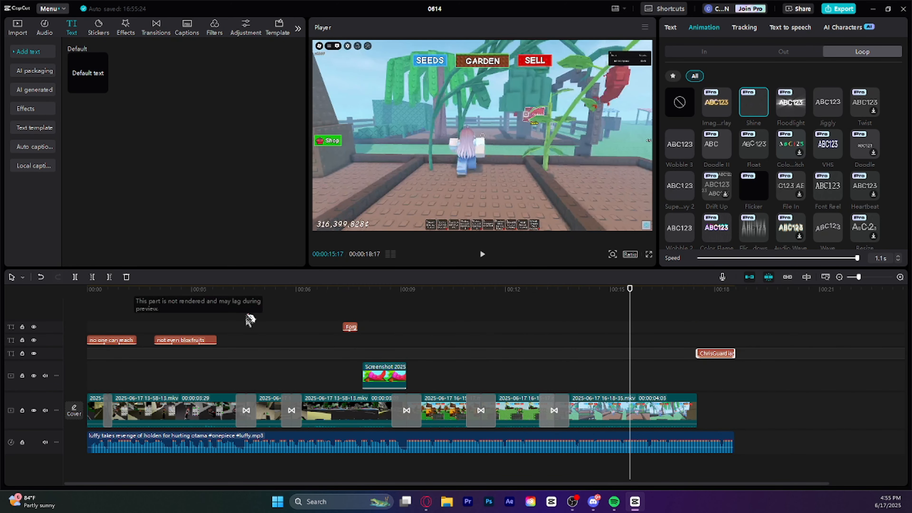
Replace the Pull In II transition between the second and third clips with Comic Cut and play that passage
left_click(162, 34)
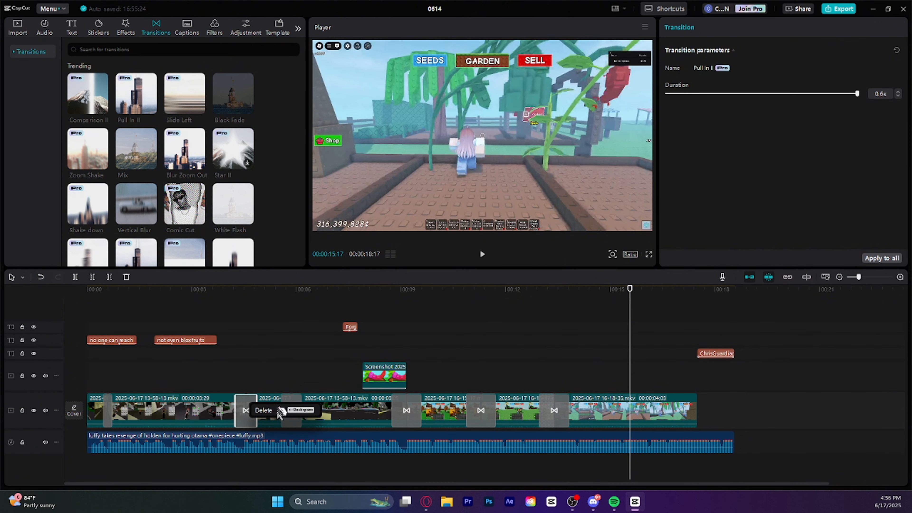
left_click(261, 409)
left_click_drag(262, 407, 246, 402)
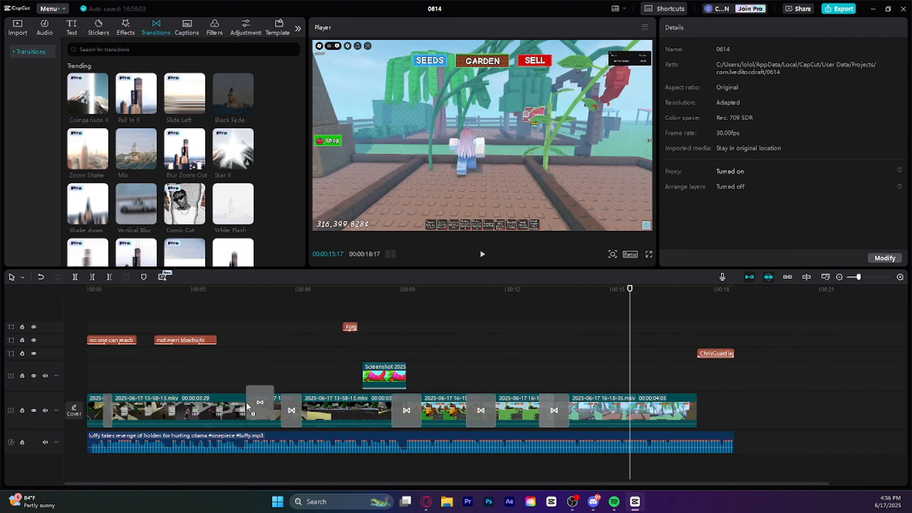
left_click(250, 313)
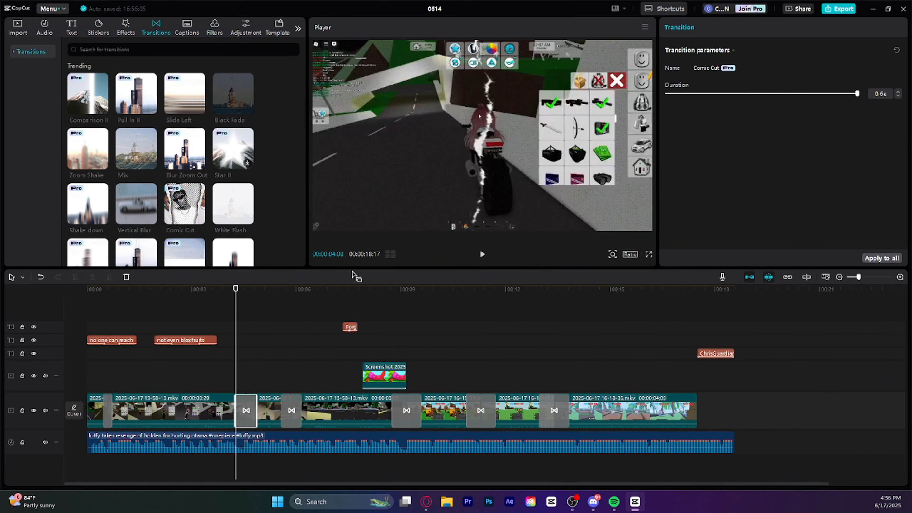
left_click(486, 257)
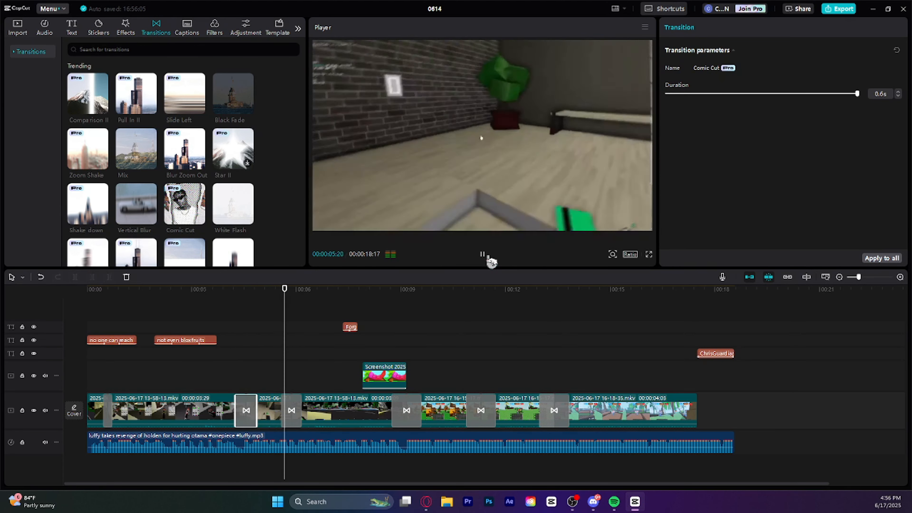
left_click(489, 261)
Delete the Comic Cut transition between the second and third clips and put Pull In II back there
right_click(246, 411)
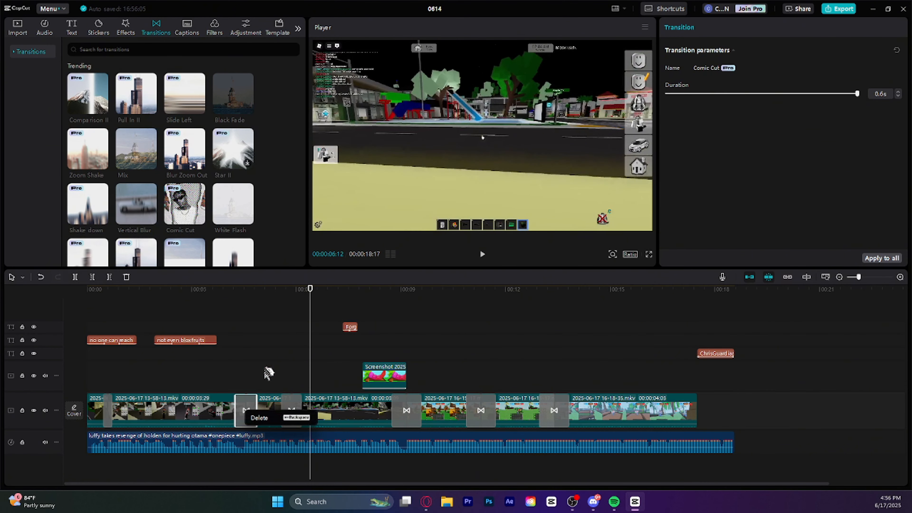
left_click(264, 420)
left_click_drag(137, 101, 246, 411)
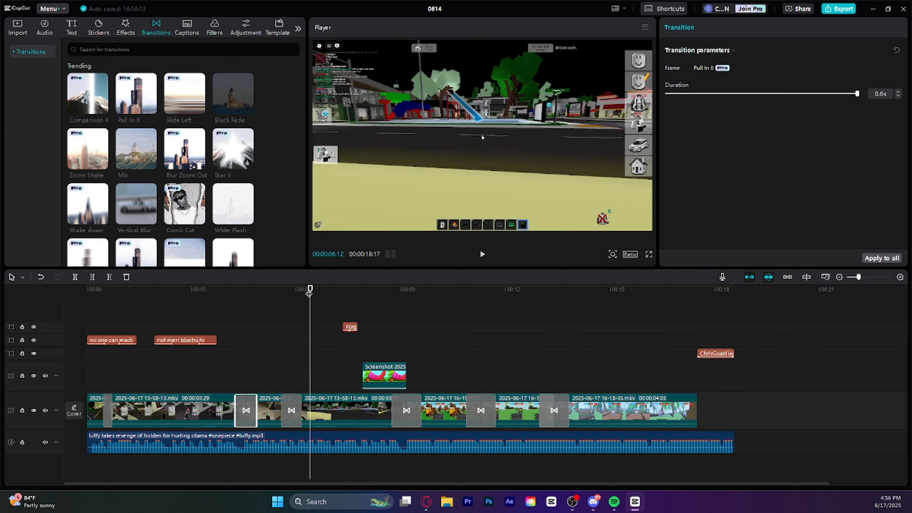
left_click_drag(319, 299, 201, 341)
left_click(299, 363)
mouse_move(224, 221)
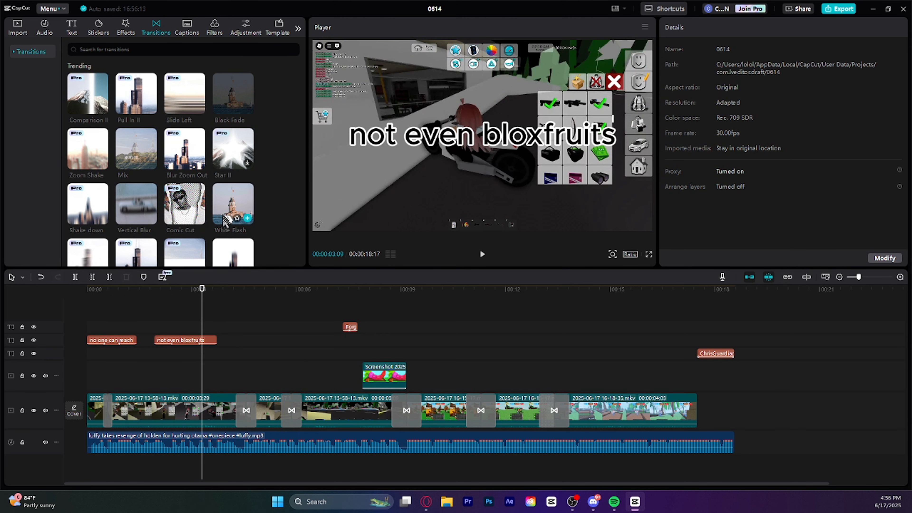